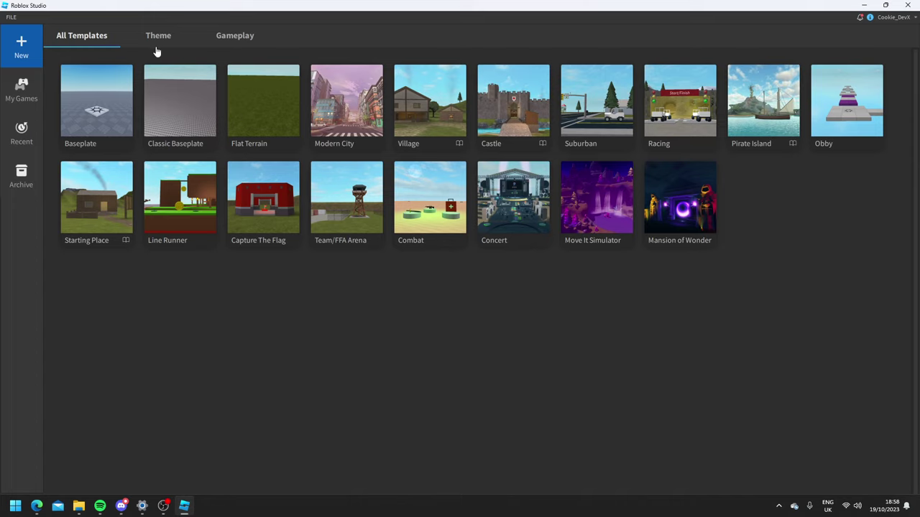
- Create a Baseplate place, close the Terrain Mesher and ThreeDText panels, and go full screen
click(82, 115)
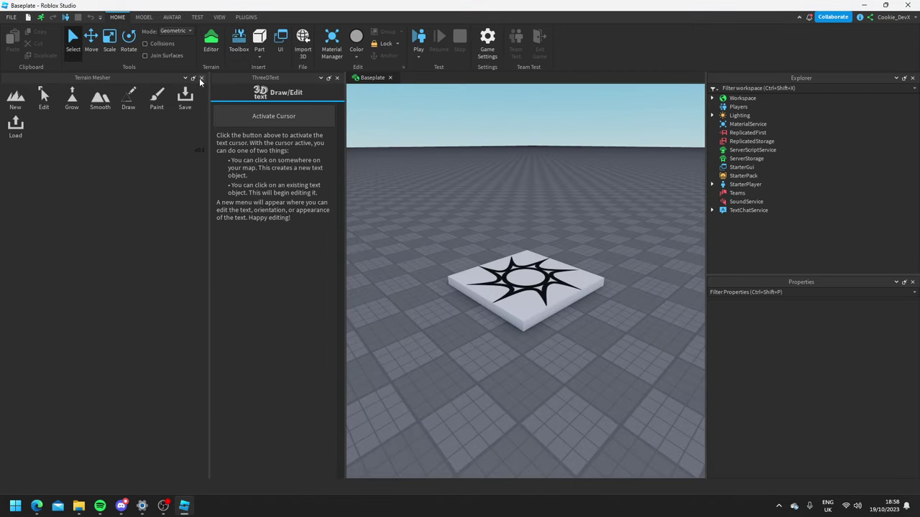
click(202, 78)
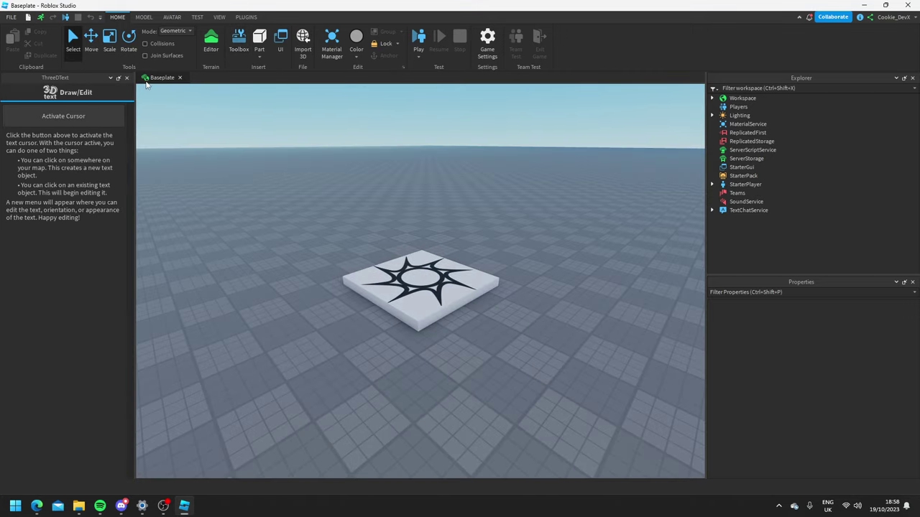
click(131, 77)
click(373, 287)
key(alt+F11)
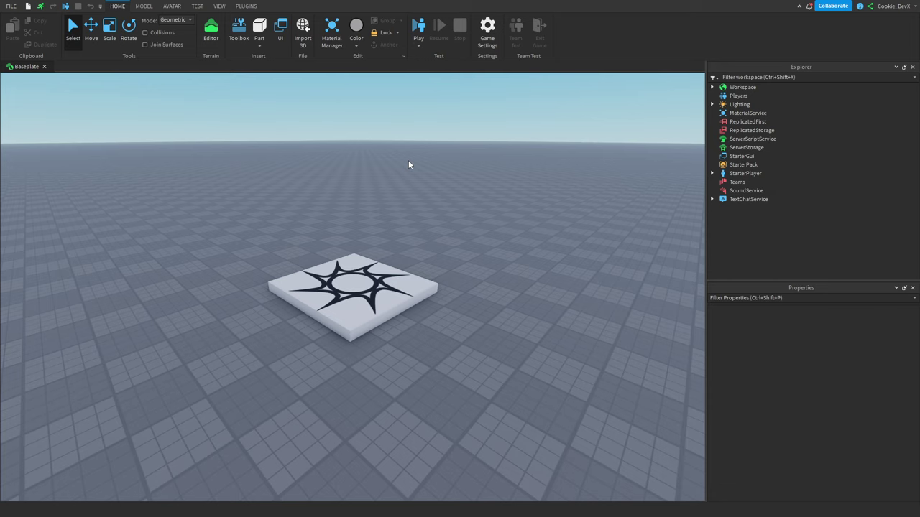
- Insert the Theta Technologies 2021 Product Release from Inventory > My Models, accepting the script warning
click(239, 32)
click(23, 80)
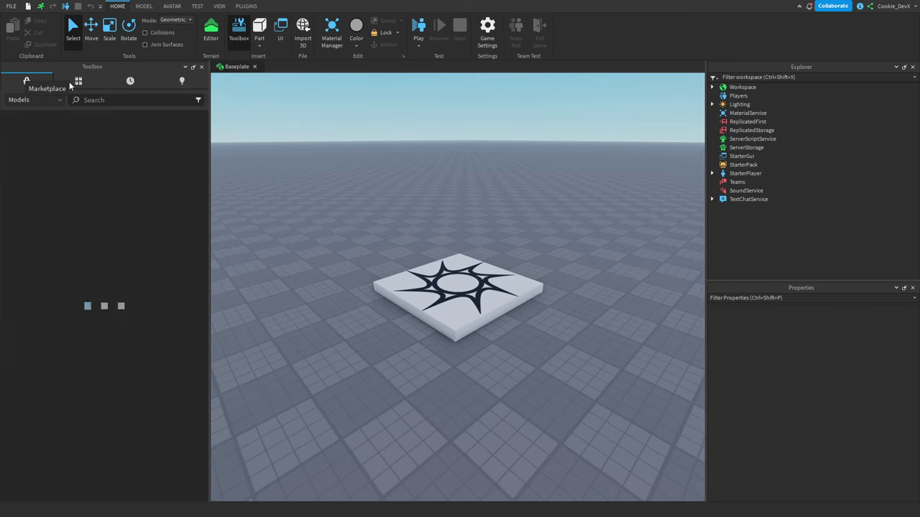
click(83, 80)
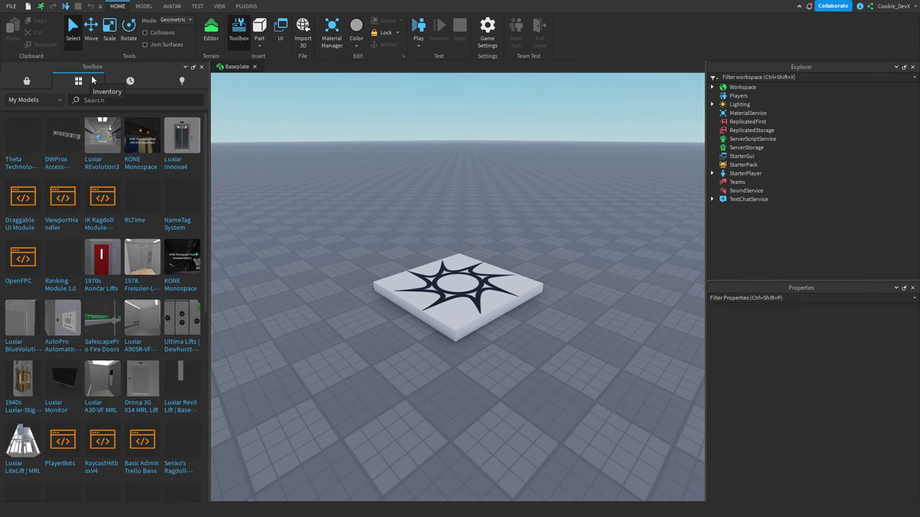
click(16, 154)
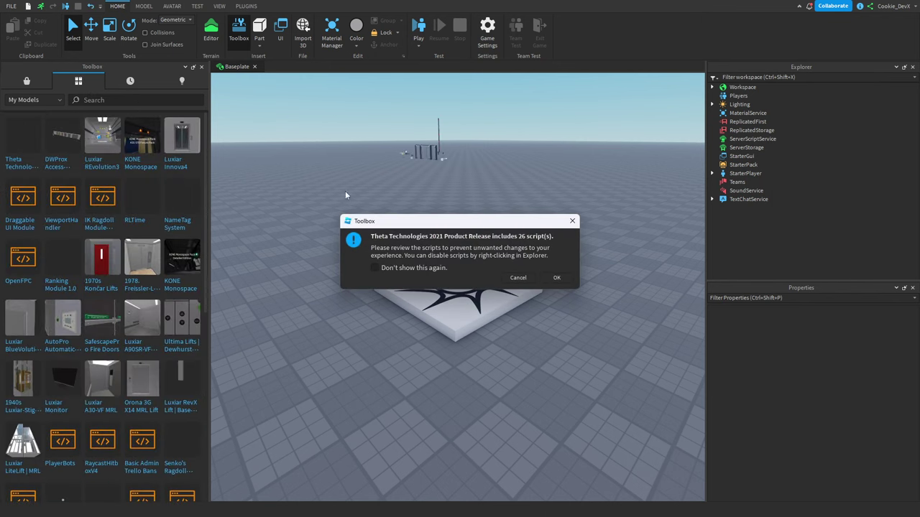
click(556, 278)
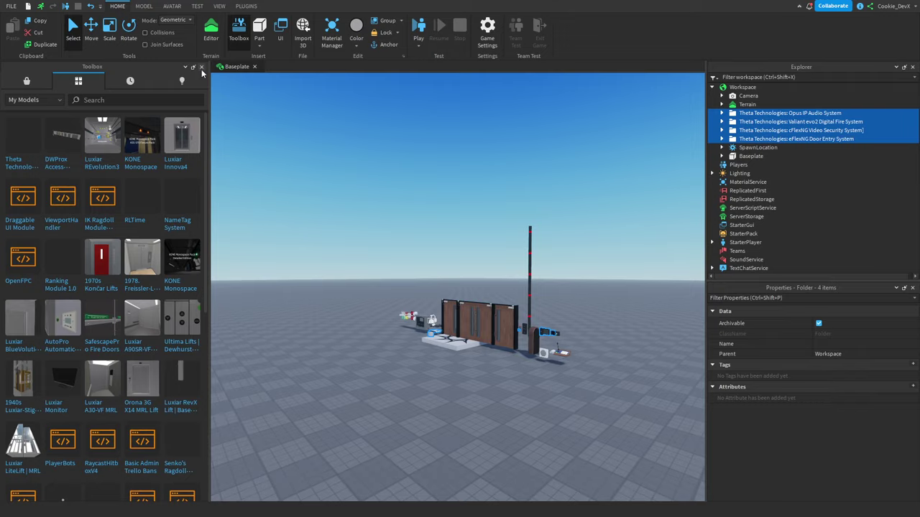
click(202, 66)
click(338, 309)
scroll(430, 362, up, 6)
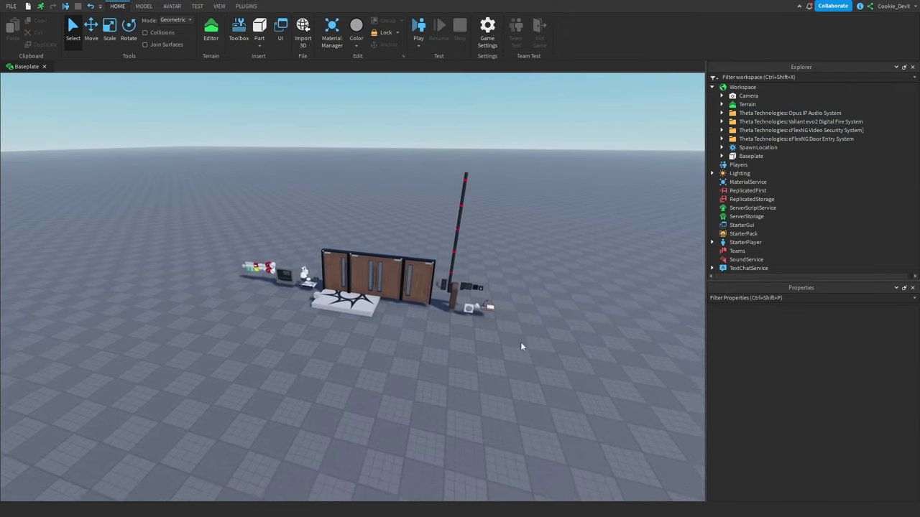
scroll(535, 193, down, 1)
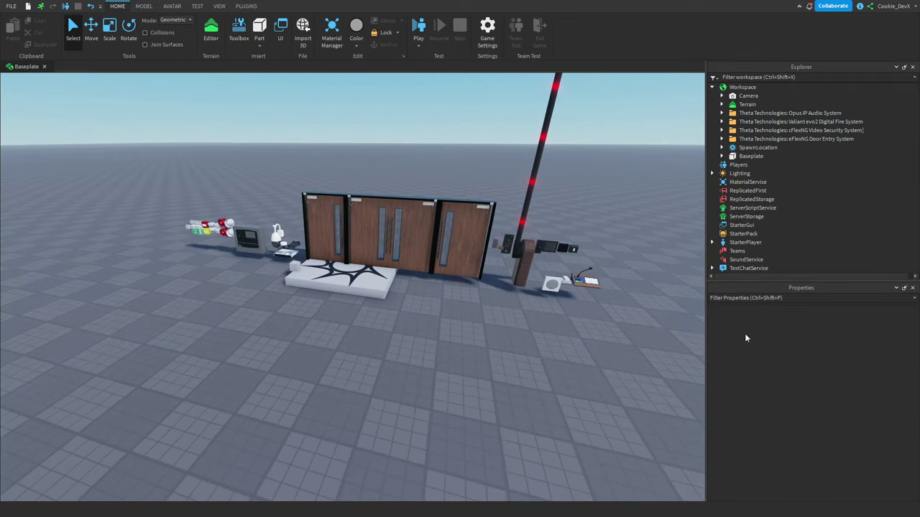
- Delete the Opus IP Audio, Valiant evo2 fire and eFlexNG Door Entry folders from Workspace
click(767, 112)
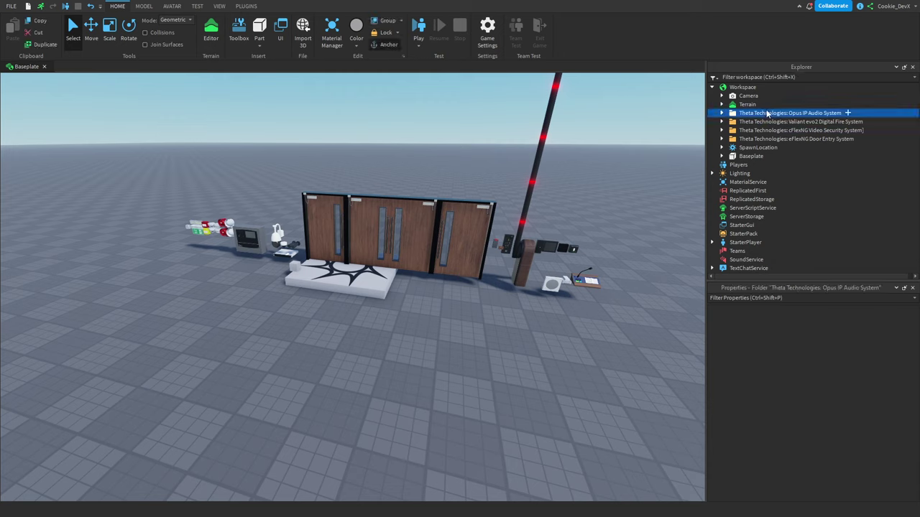
key(Delete)
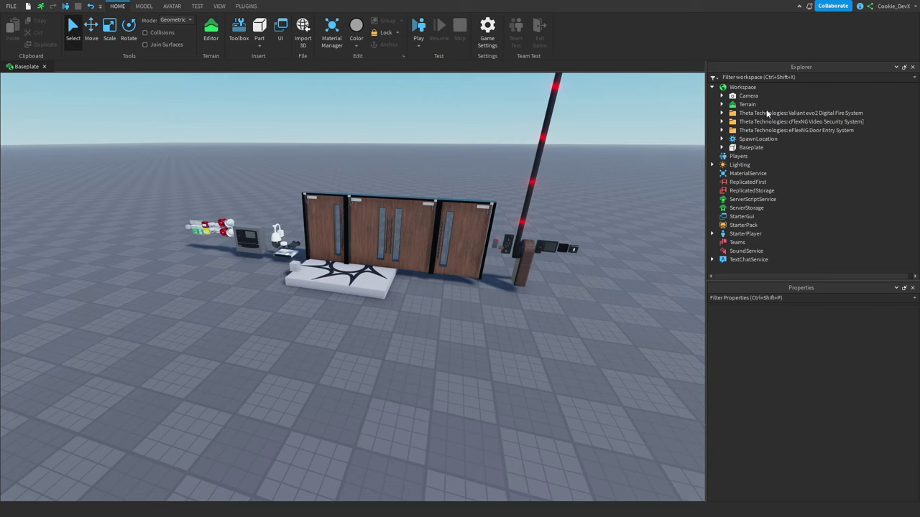
key(Delete)
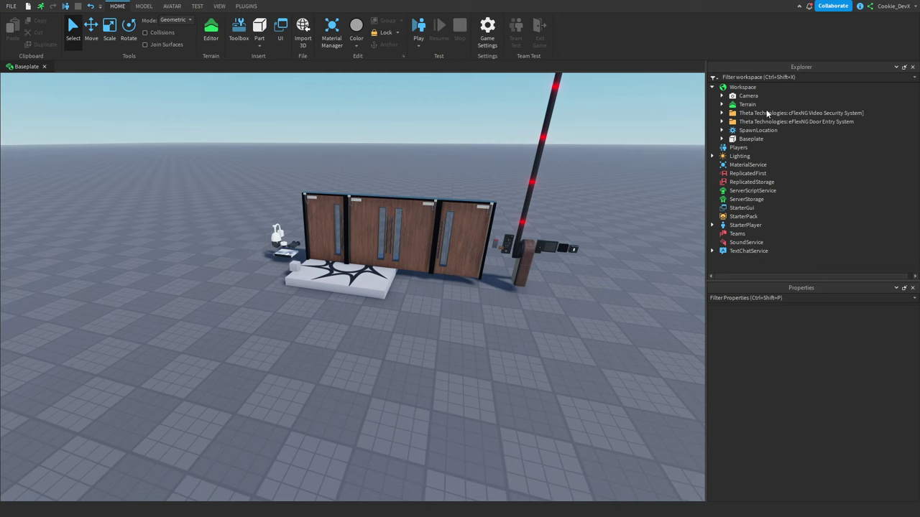
click(790, 121)
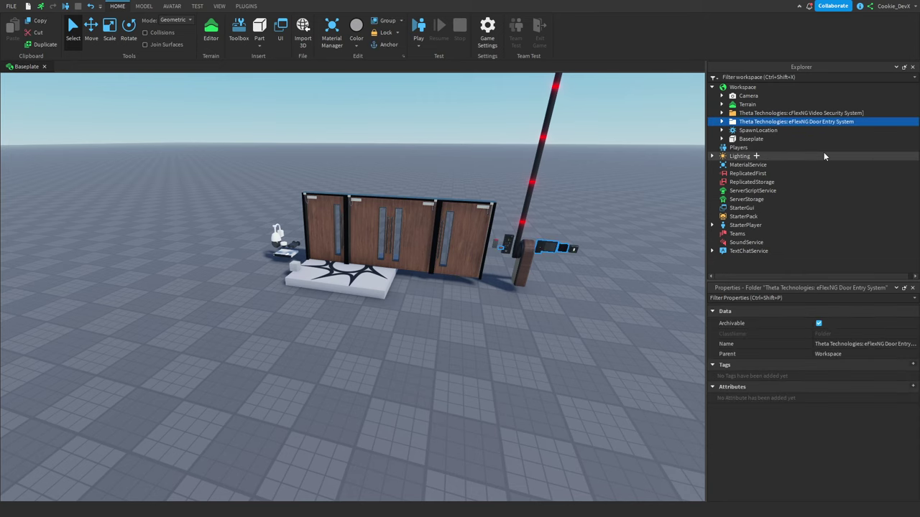
key(Delete)
scroll(454, 263, up, 3)
scroll(452, 264, up, 5)
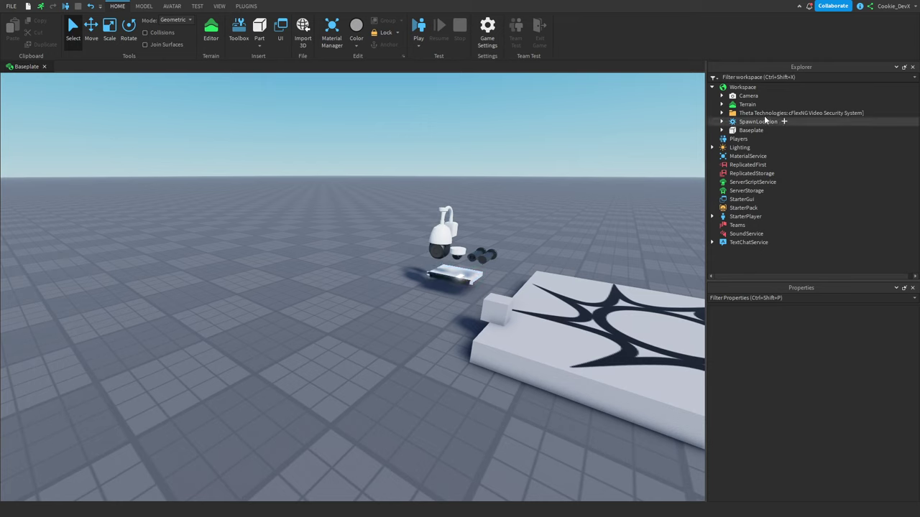
- Expand the cFlexNG Video Security System folder and drag the cFlex Control Tablet out of it
click(852, 113)
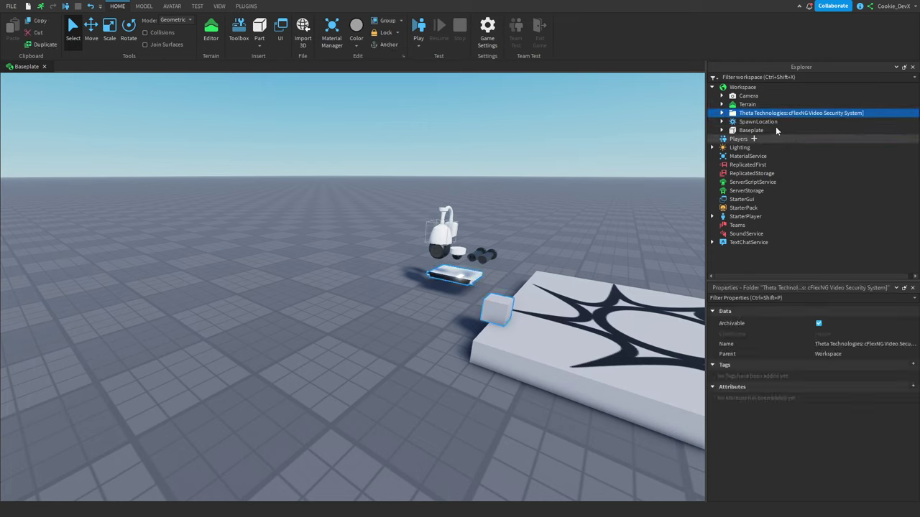
click(722, 113)
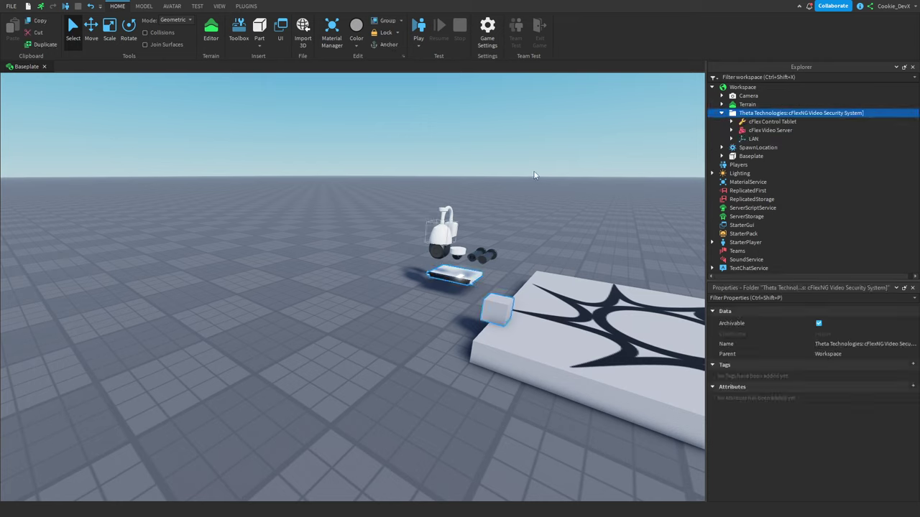
click(764, 122)
click(759, 115)
click(771, 126)
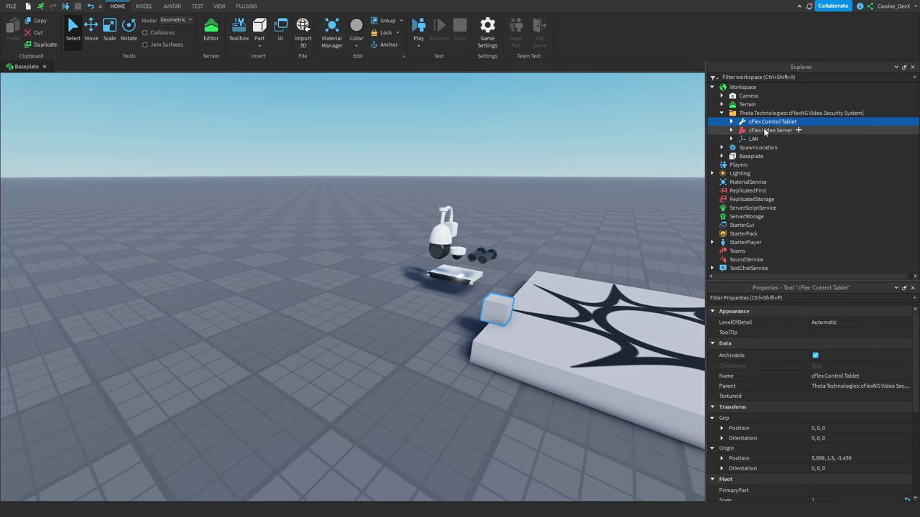
click(732, 122)
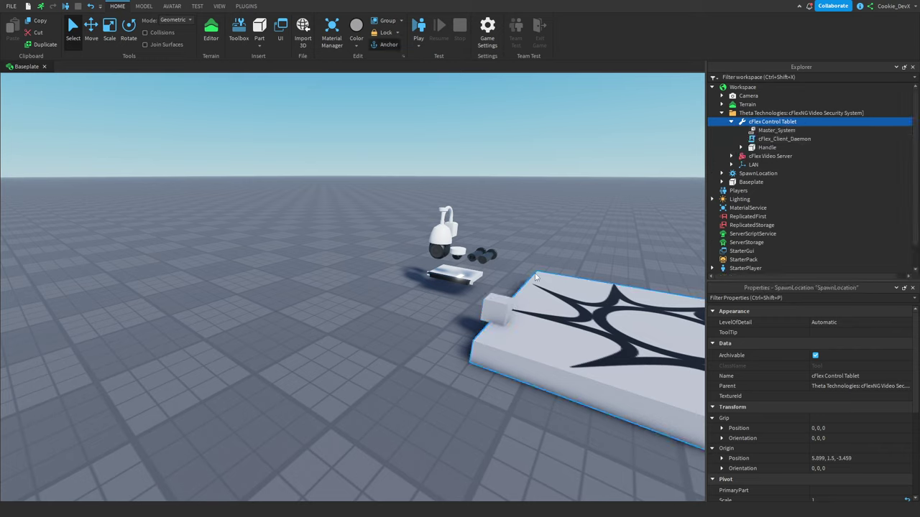
click(575, 288)
click(678, 179)
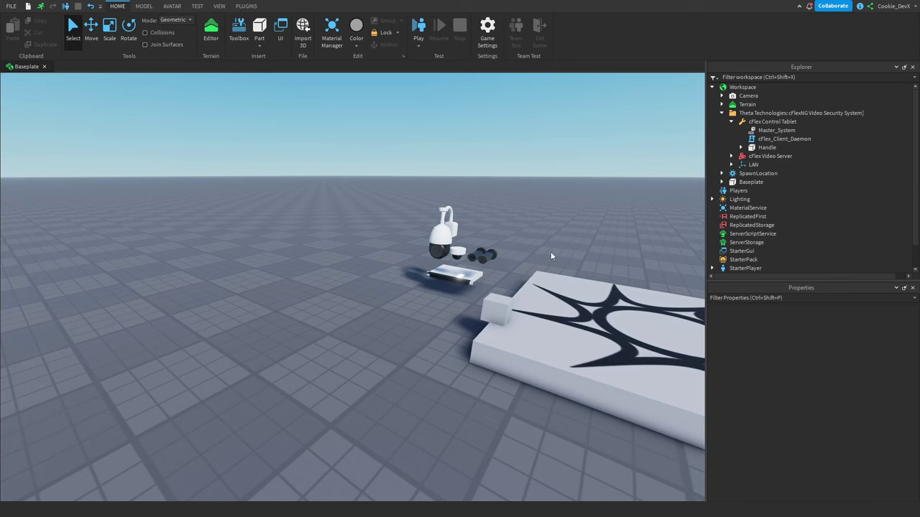
scroll(551, 255, down, 3)
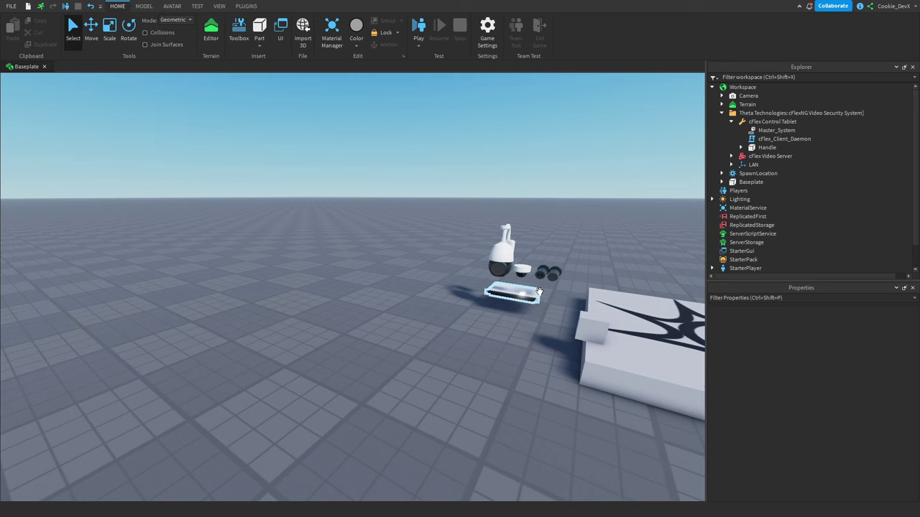
drag(762, 122, 751, 208)
- Place the cFlex Control Tablet in StarterPack and expand the cFlex Video Server
click(657, 179)
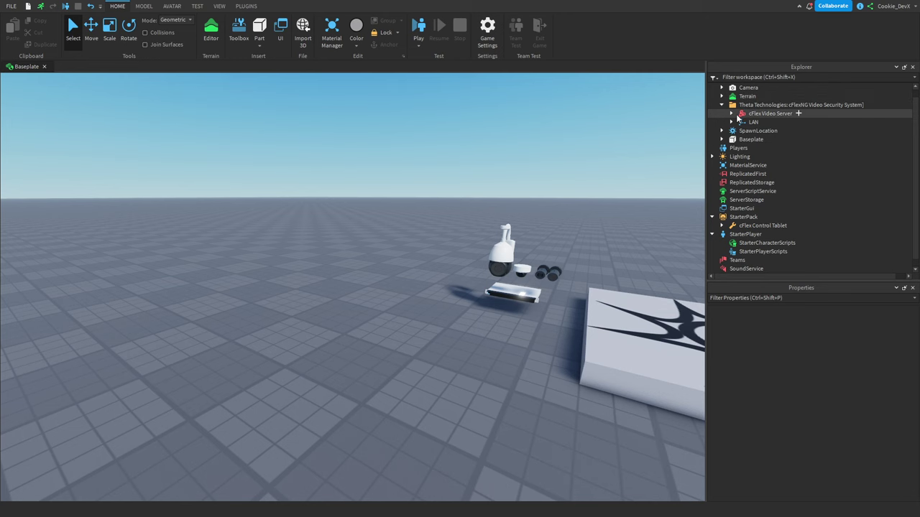
click(727, 115)
click(731, 114)
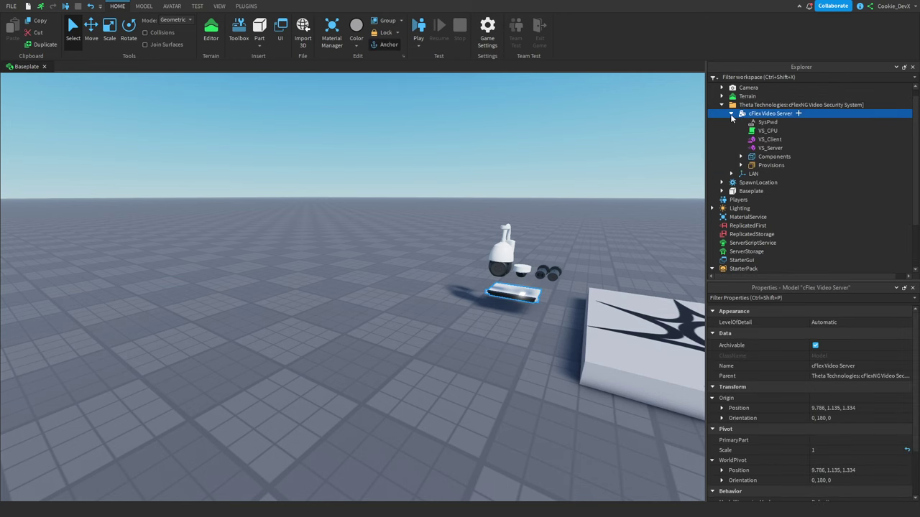
key(w)
key(q)
key(d)
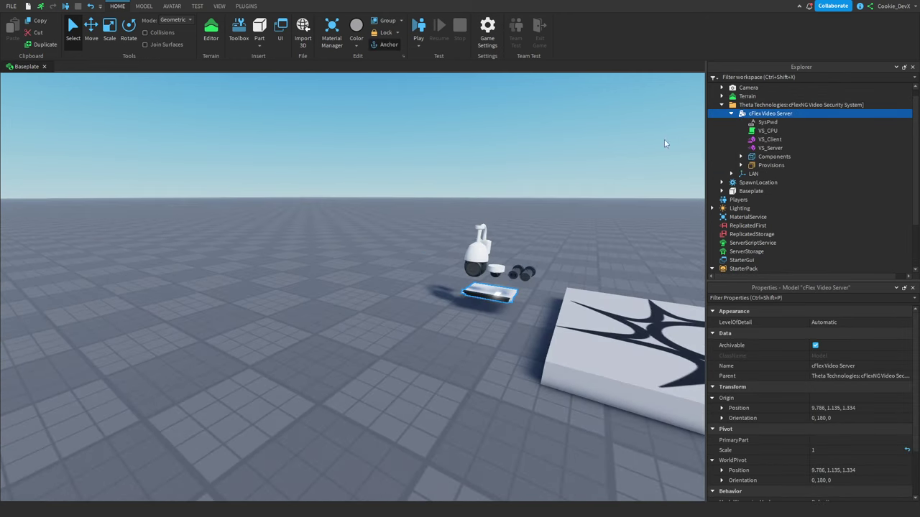
- Enter the new system password in the SysPwd Value property
click(762, 123)
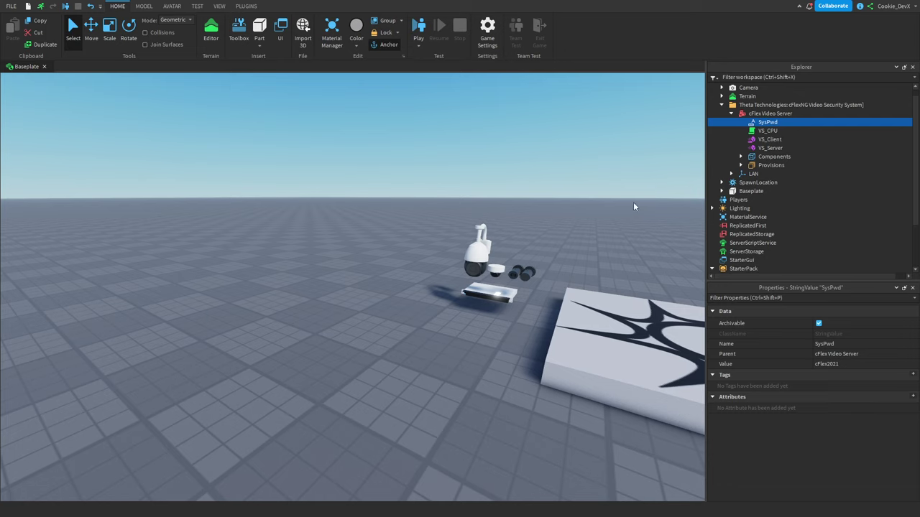
scroll(791, 201, down, 3)
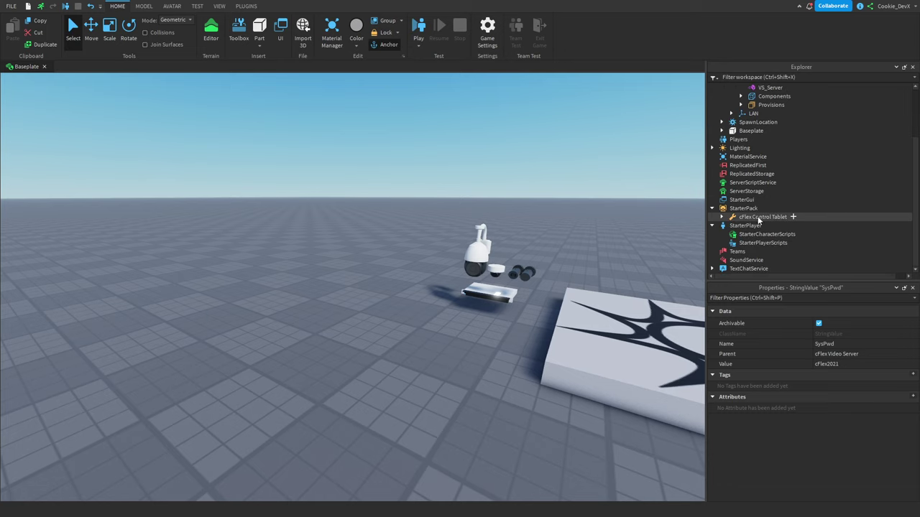
scroll(805, 234, up, 3)
click(861, 365)
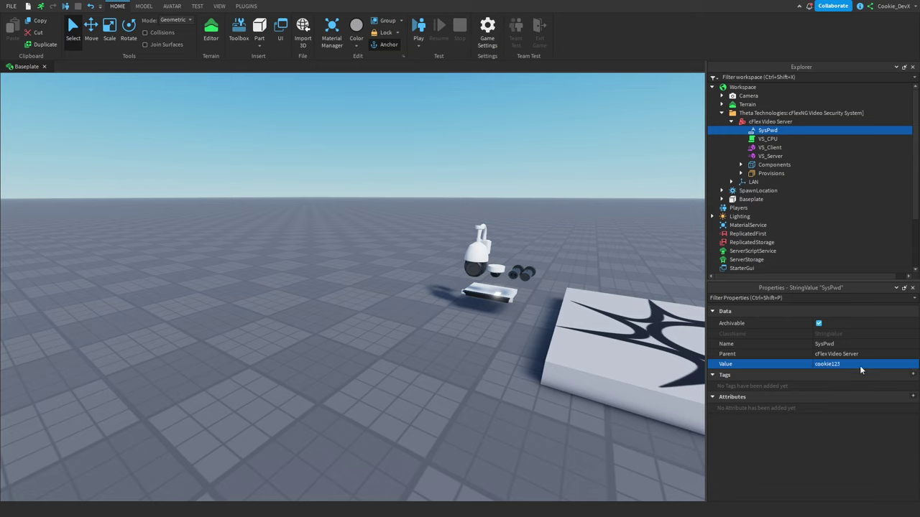
- Move cFlex Video Server directly under Workspace and slide it along the X axis
drag(763, 121, 776, 121)
drag(848, 125, 827, 87)
key(ctrl+2)
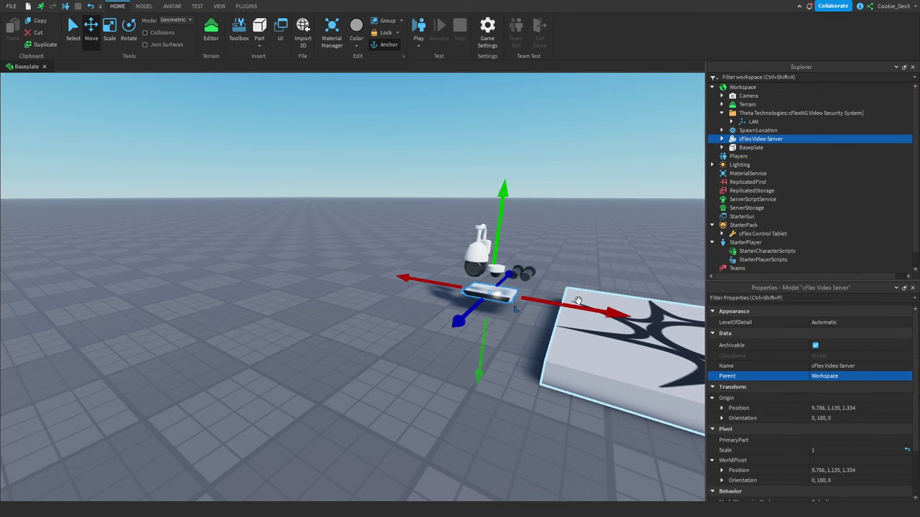
drag(578, 301, 375, 303)
click(376, 302)
- Set the server on the ground far right, away from the camera models
right_drag(376, 303, 468, 288)
scroll(469, 288, up, 2)
drag(373, 317, 540, 290)
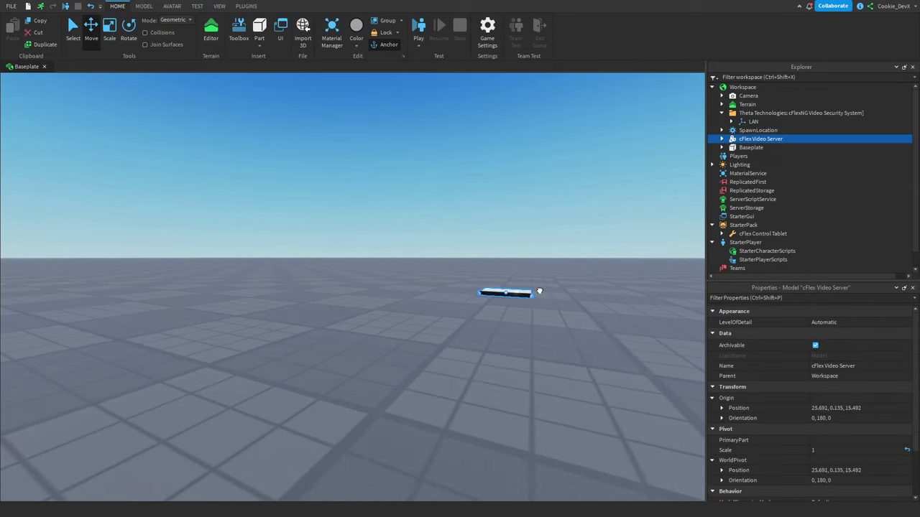
click(600, 314)
right_drag(600, 314, 506, 270)
scroll(476, 290, up, 3)
scroll(505, 266, up, 3)
scroll(506, 271, down, 3)
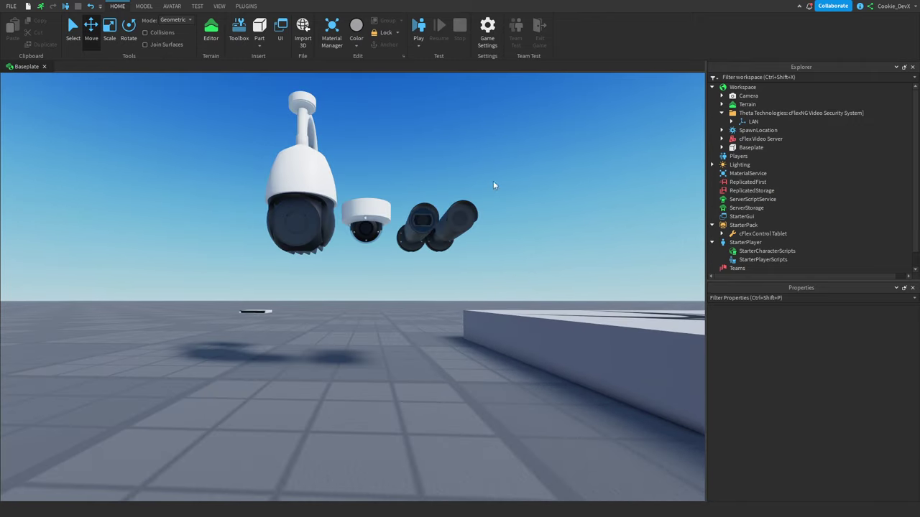
right_drag(493, 185, 353, 240)
scroll(490, 170, up, 5)
- Inspect the HSD PTZ, CVP Dome and AIR Bullet cameras from several angles
click(353, 240)
scroll(444, 206, up, 2)
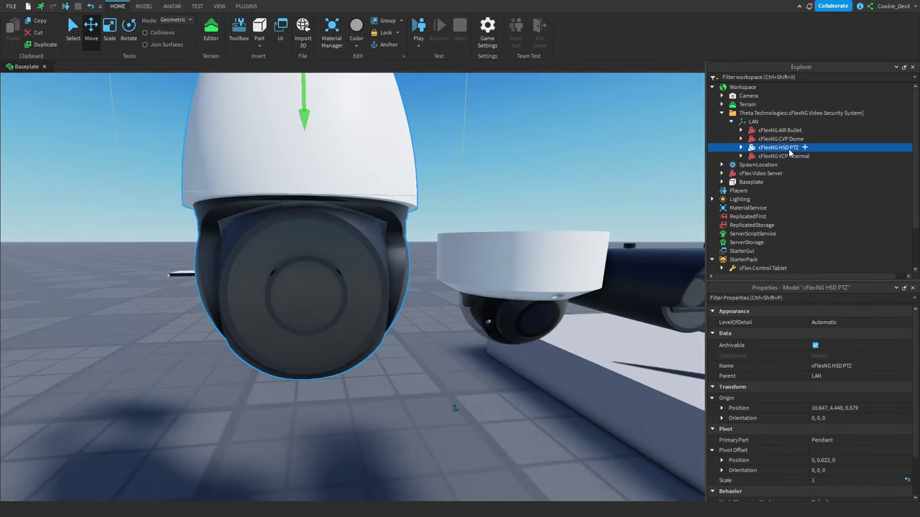
click(485, 176)
right_drag(484, 176, 473, 176)
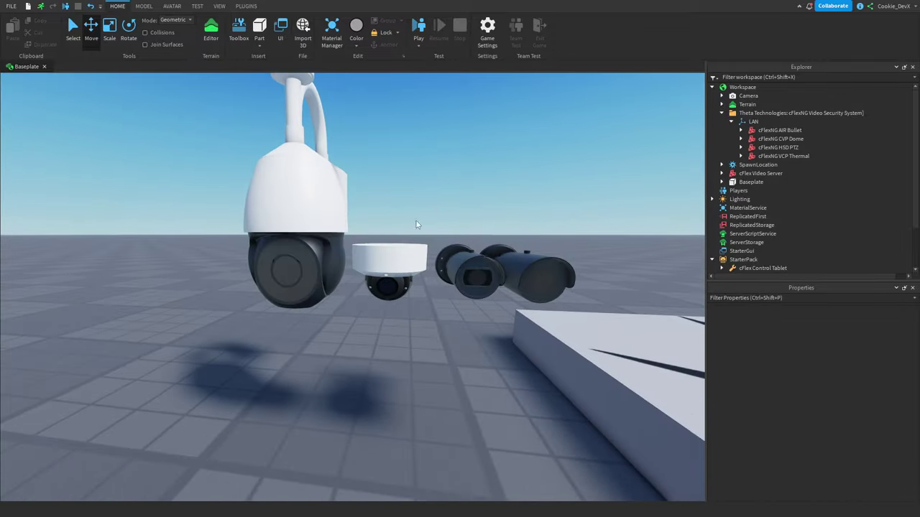
click(399, 259)
click(453, 207)
right_drag(452, 207, 452, 211)
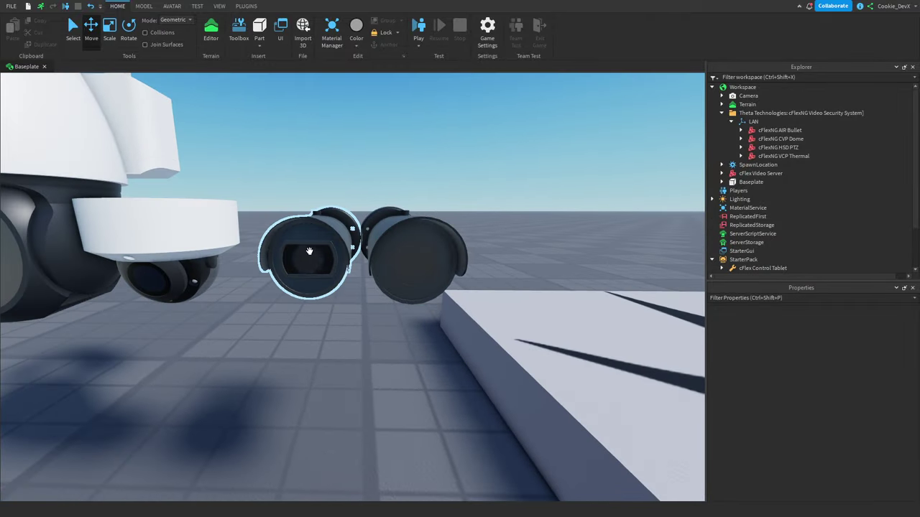
click(307, 257)
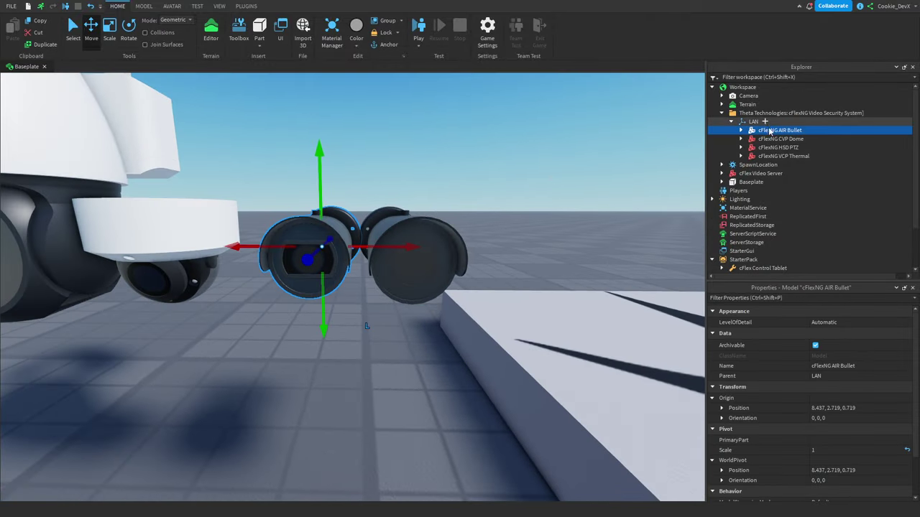
click(446, 159)
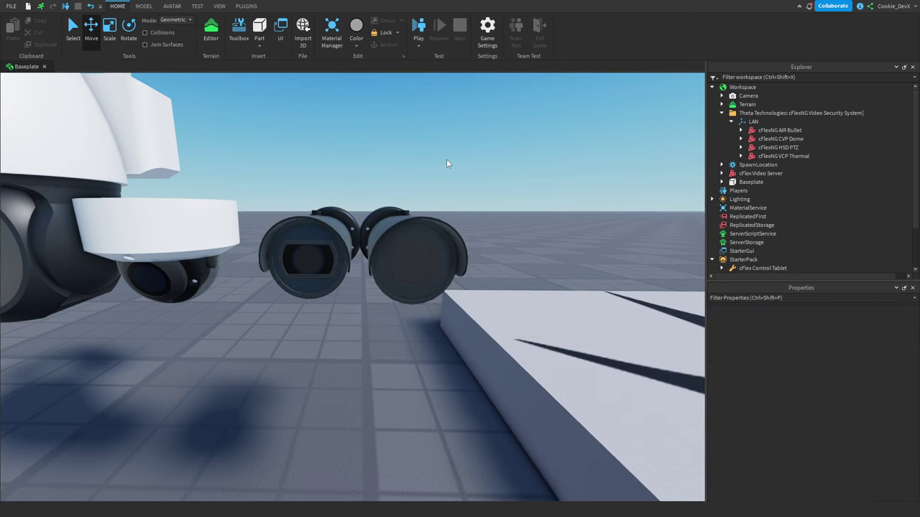
- Delete the cFlexNG VCP Thermal camera
click(392, 240)
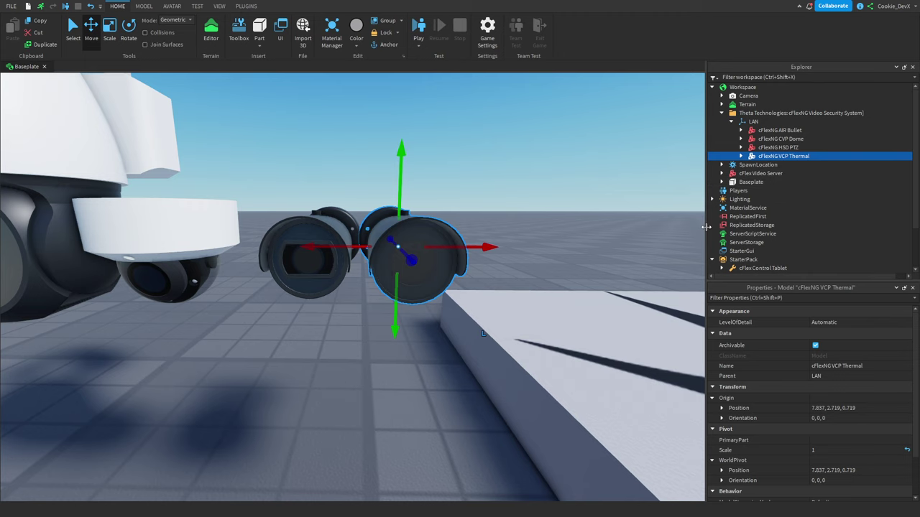
key(Delete)
right_drag(401, 239, 401, 239)
right_click(401, 240)
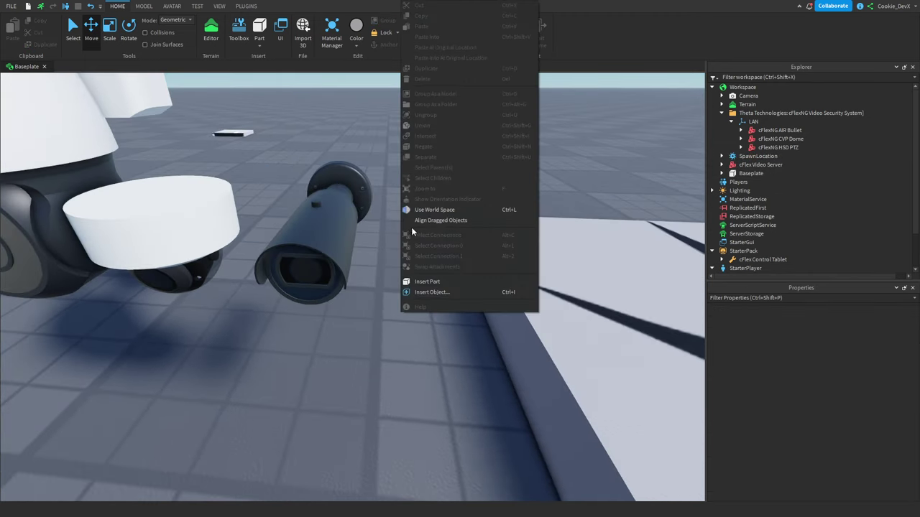
click(350, 149)
scroll(351, 153, down, 5)
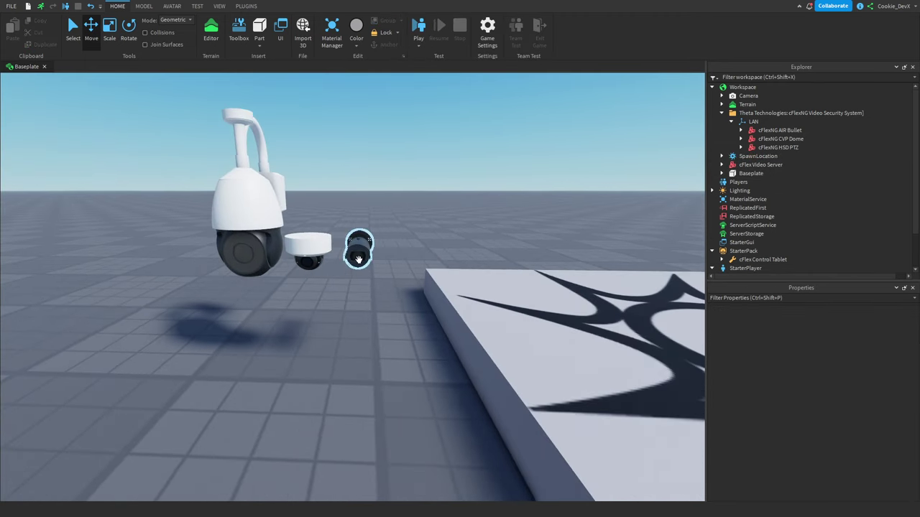
- Duplicate the AIR Bullet camera along X, removing the extra copies afterwards
click(358, 258)
key(ctrl+d)
drag(421, 249, 576, 249)
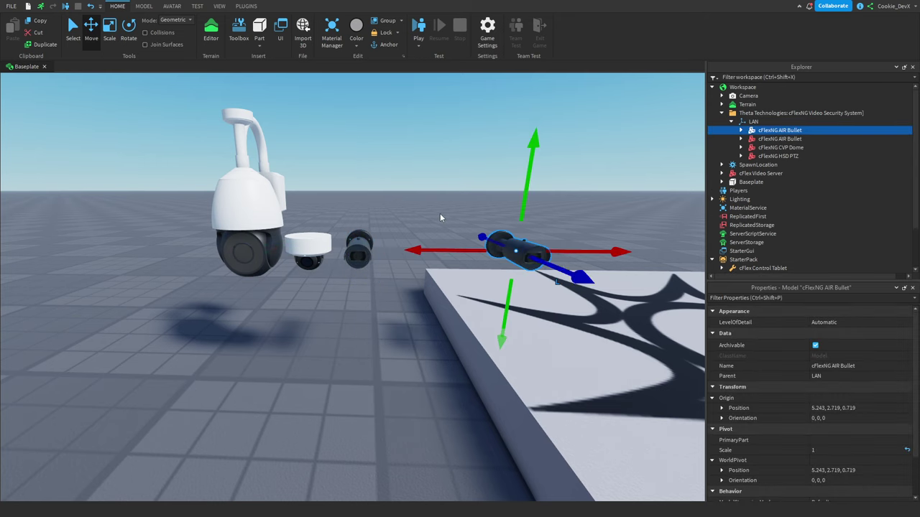
click(357, 252)
key(ctrl+d)
drag(403, 247, 497, 248)
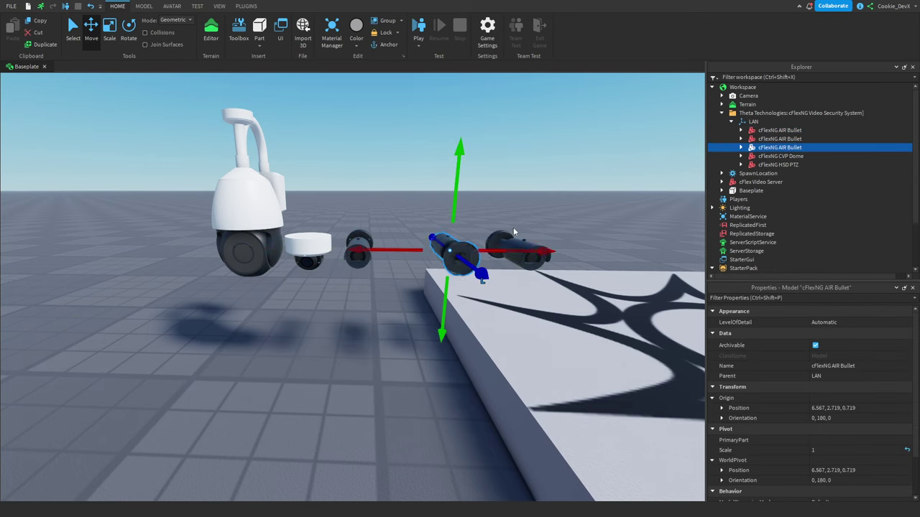
click(514, 252)
shift+click(445, 260)
key(Delete)
click(356, 257)
key(Delete)
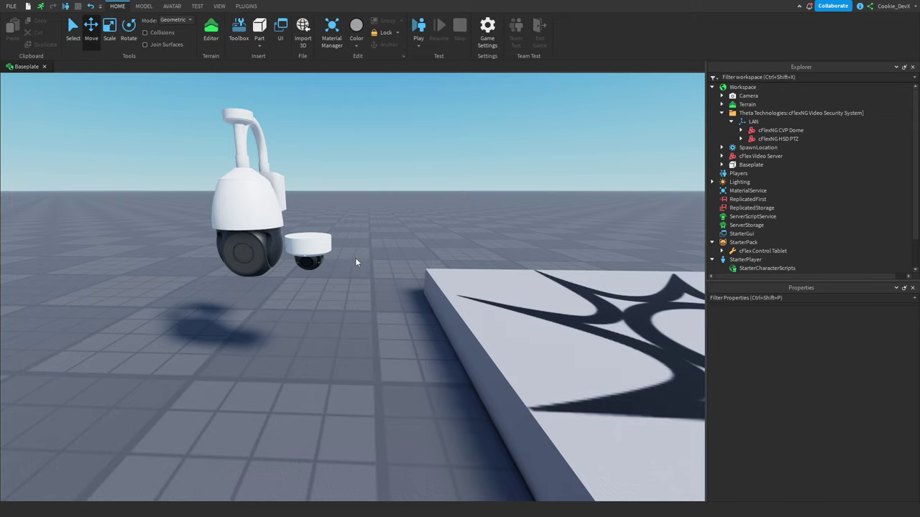
key(ctrl+z)
key(ctrl+z)
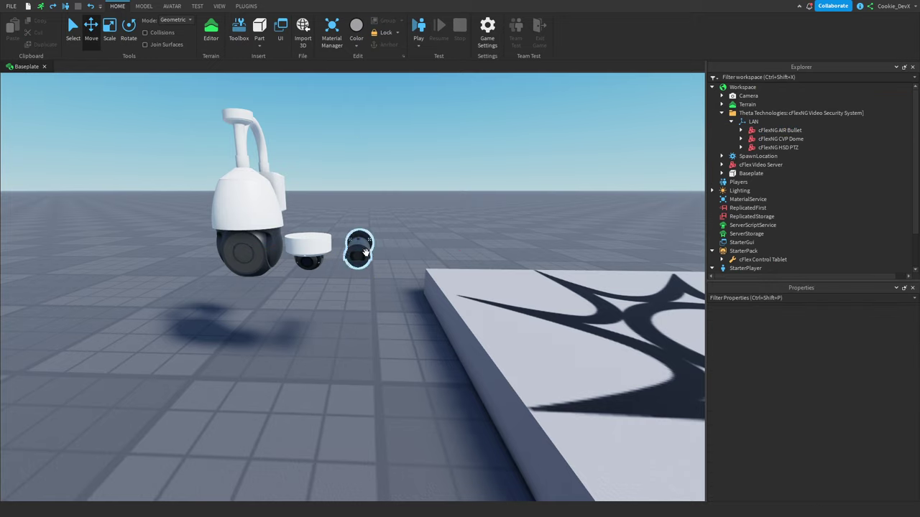
key(ctrl+y)
- Duplicate the AIR Bullet again and move the copy onto the platform
click(237, 249)
key(f)
scroll(424, 180, down, 5)
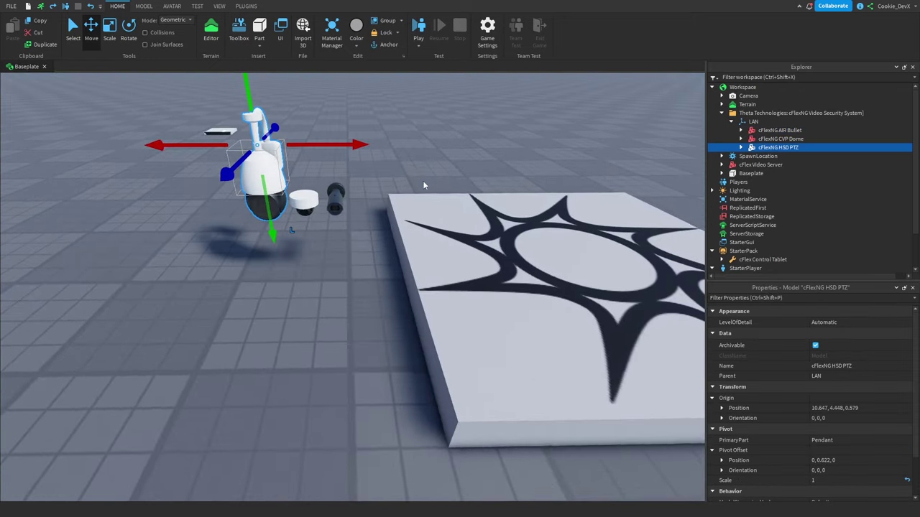
click(336, 199)
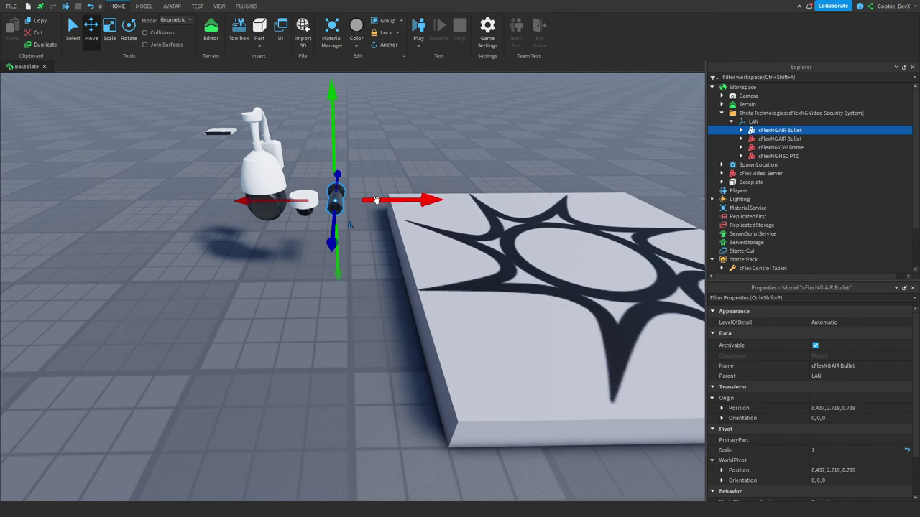
key(ctrl+d)
drag(377, 201, 470, 200)
right_drag(371, 178, 371, 177)
- Insert a block part and stretch it into a wide wall on the baseplate
click(259, 32)
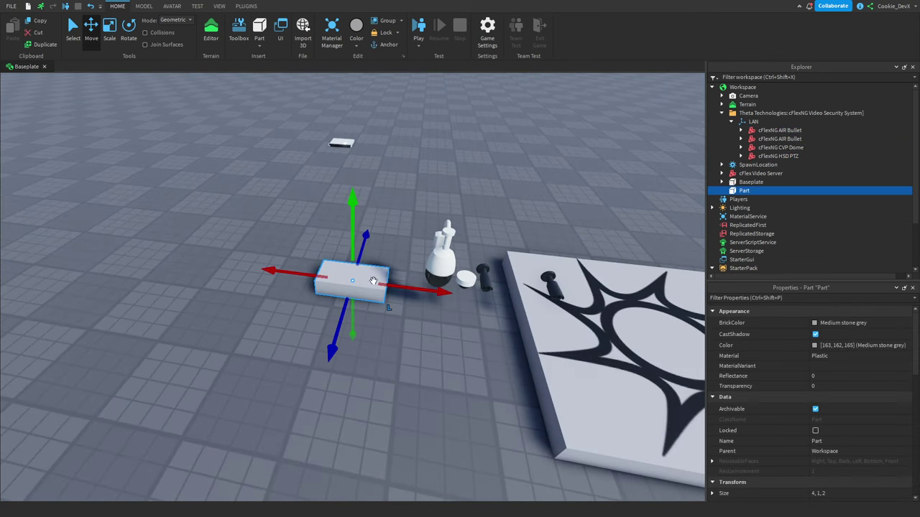
drag(363, 275, 321, 284)
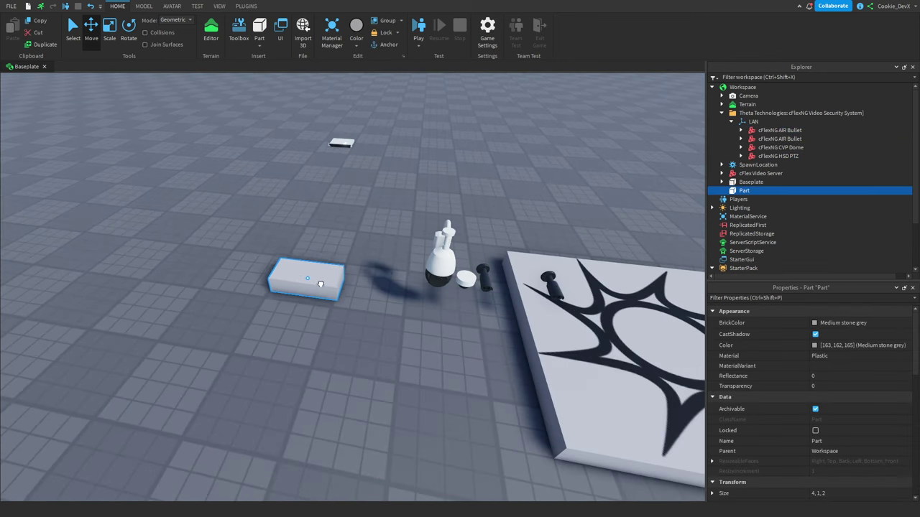
click(144, 6)
click(116, 6)
click(109, 30)
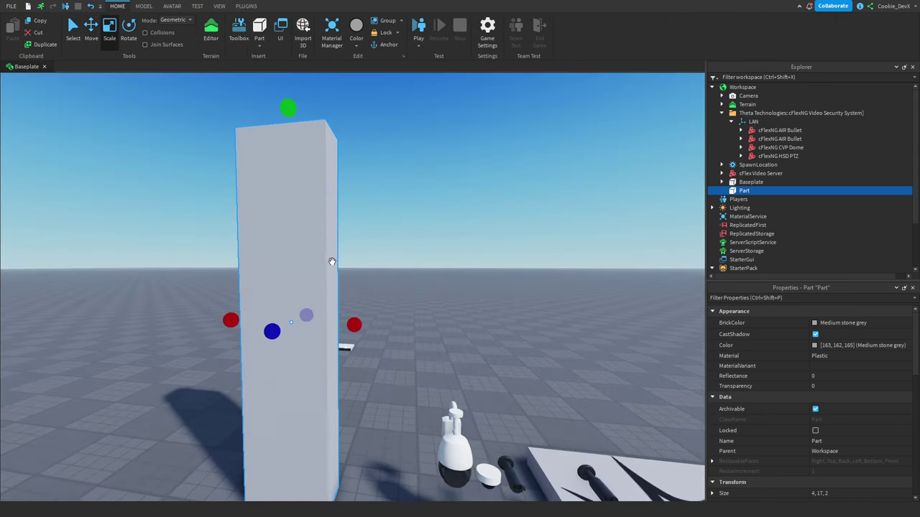
drag(348, 323, 246, 360)
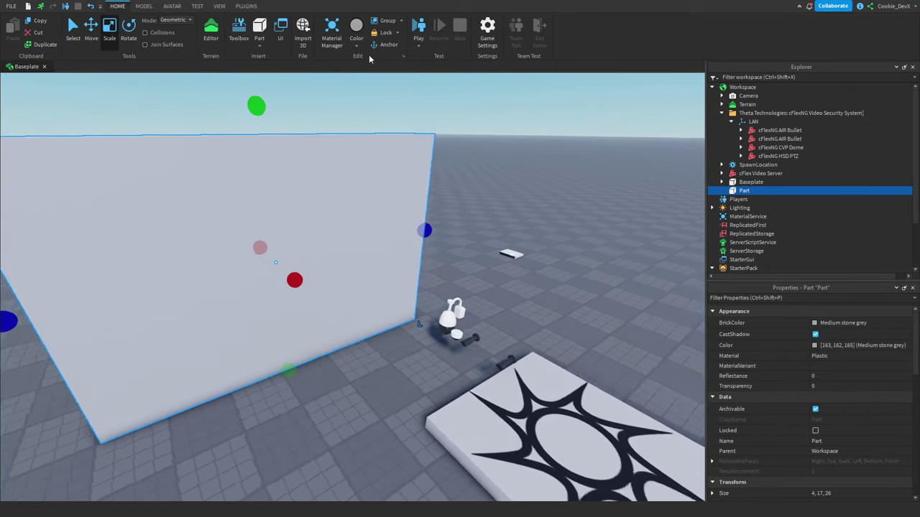
click(441, 124)
- Mount the HSD PTZ camera on the wall face
click(439, 324)
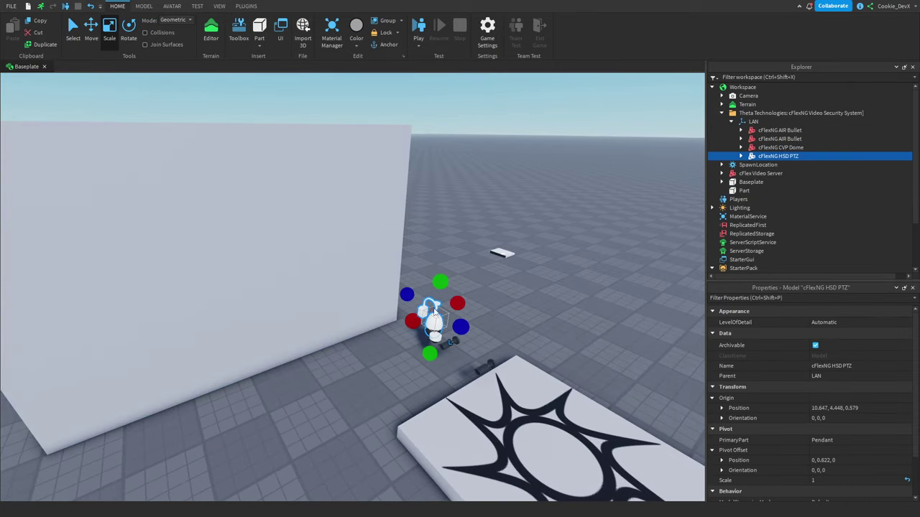
drag(424, 309, 349, 260)
click(515, 238)
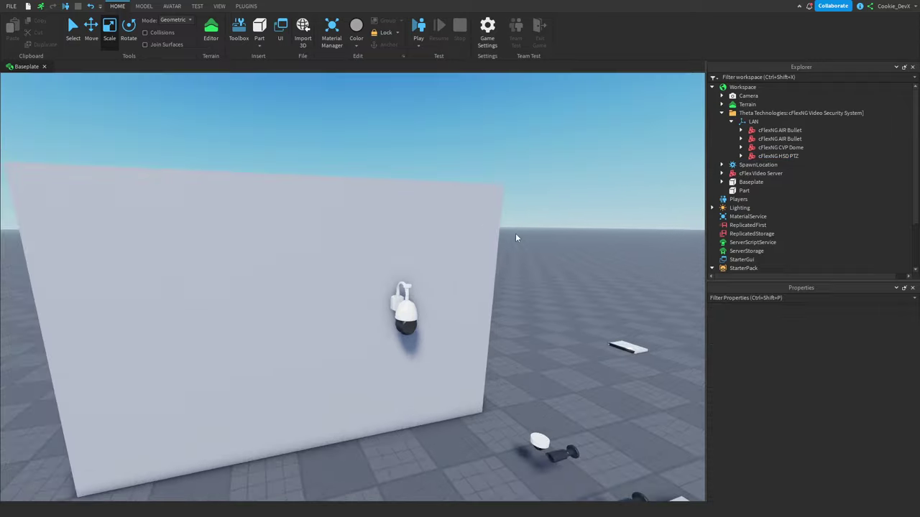
scroll(407, 240, up, 3)
- Make the wall Pastel brown with Brick material and slide the HSD PTZ left along it
click(406, 240)
scroll(406, 240, down, 3)
click(830, 323)
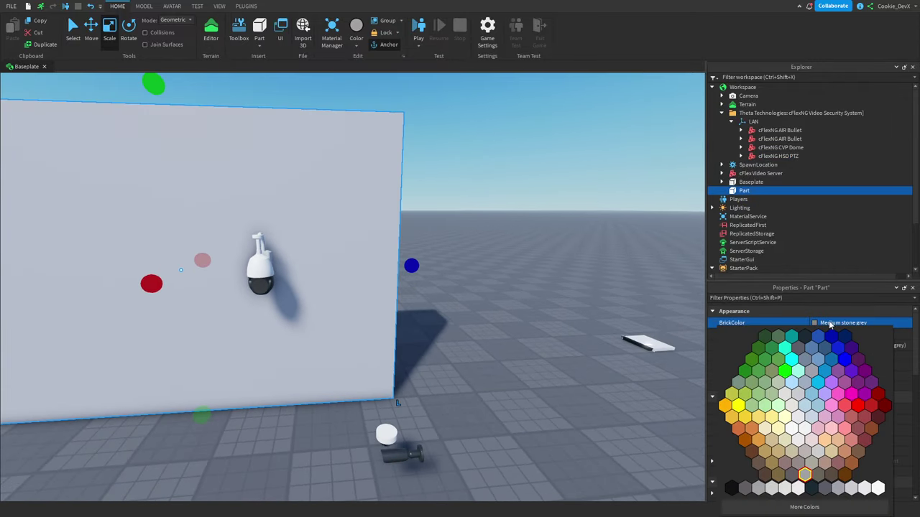
click(813, 441)
click(831, 356)
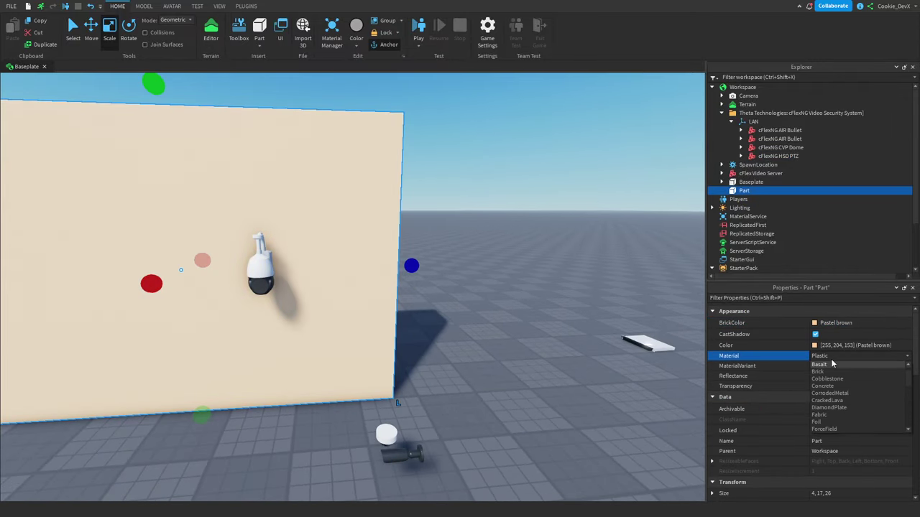
click(820, 372)
click(579, 291)
right_drag(579, 291, 566, 284)
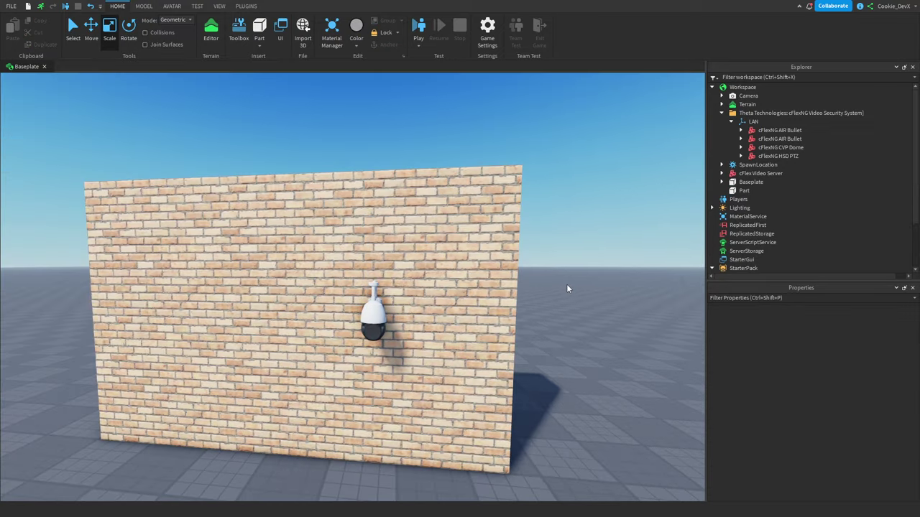
drag(373, 302, 180, 310)
scroll(472, 273, up, 5)
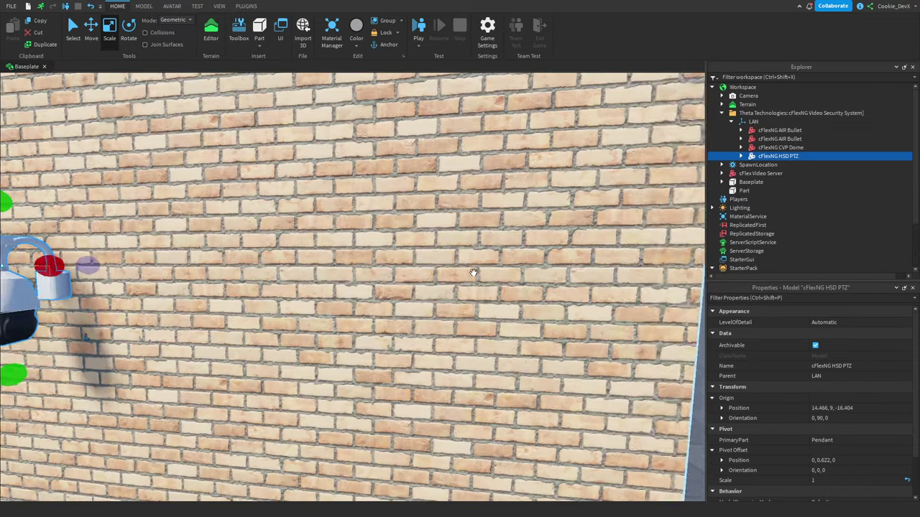
- With the axis Move tool, slide the HSD PTZ camera along the wall
scroll(321, 184, down, 2)
click(145, 7)
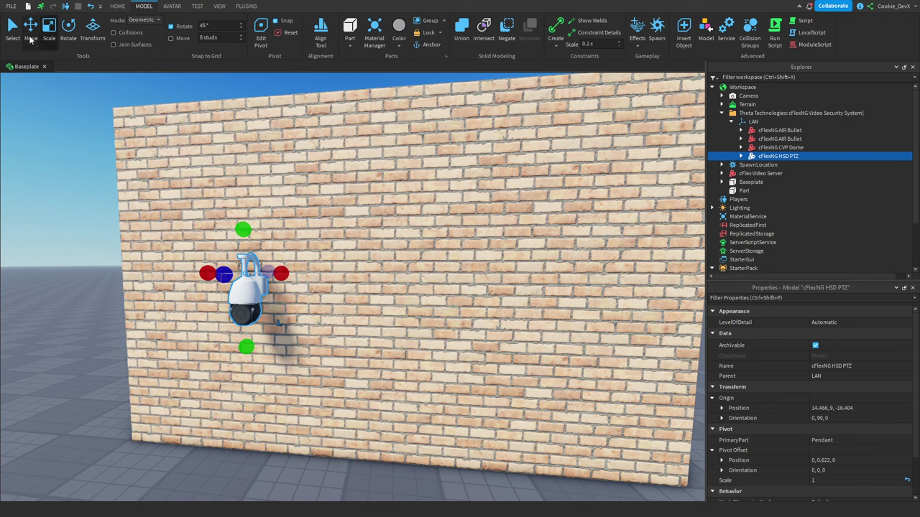
click(30, 38)
drag(304, 275, 407, 289)
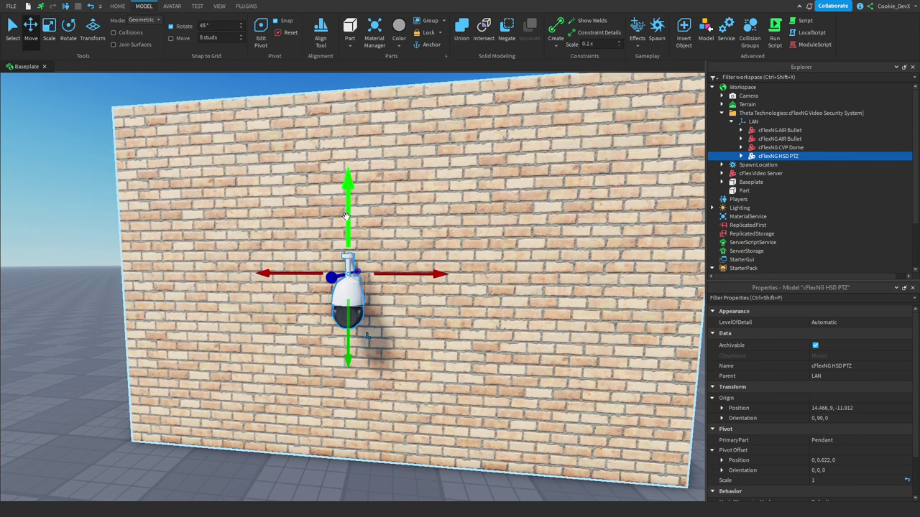
right_drag(346, 216, 388, 230)
click(426, 250)
click(362, 220)
key(f)
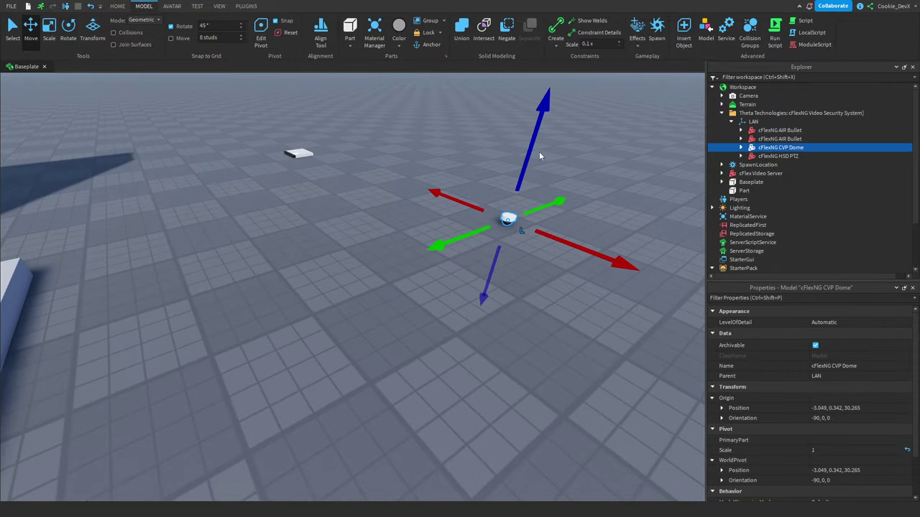
scroll(539, 151, down, 5)
click(323, 242)
right_drag(323, 242, 277, 334)
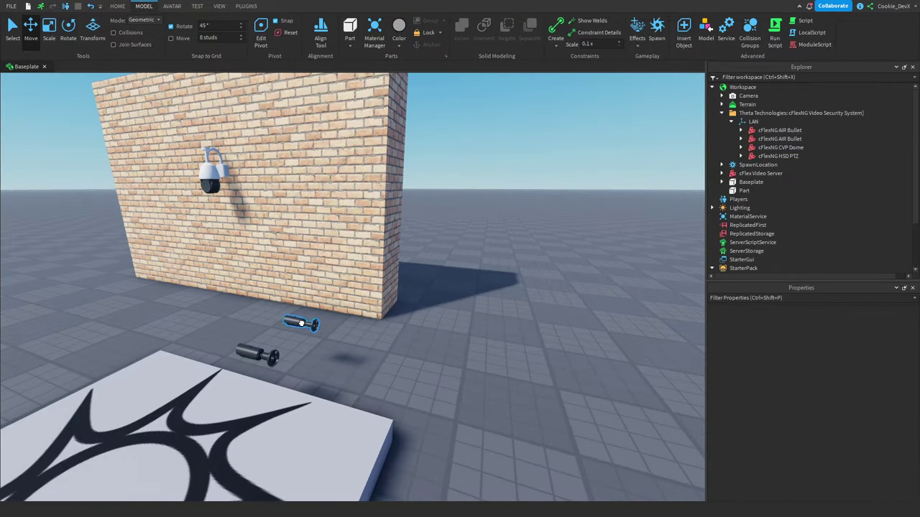
- Raise one AIR Bullet camera and rotate the other 90° and move it beside the wall
click(301, 324)
key(f)
drag(481, 366, 510, 278)
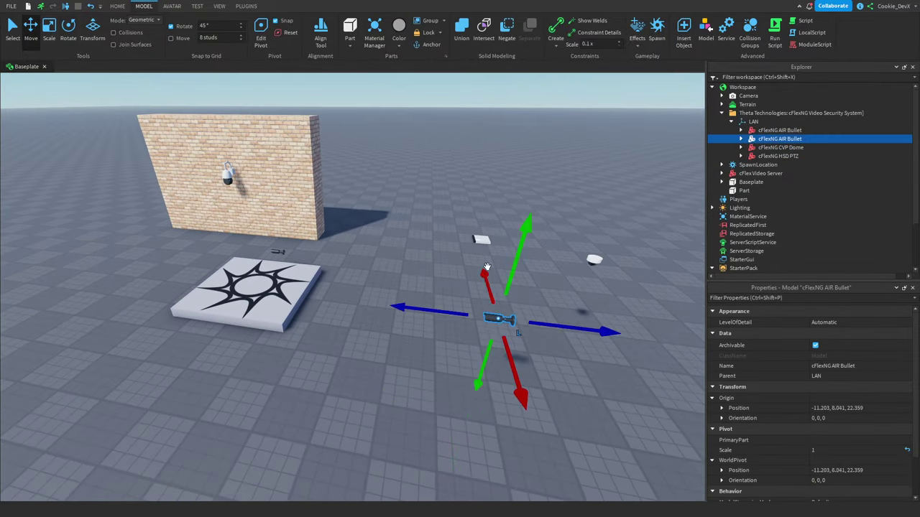
click(253, 250)
click(274, 252)
key(ctrl+r)
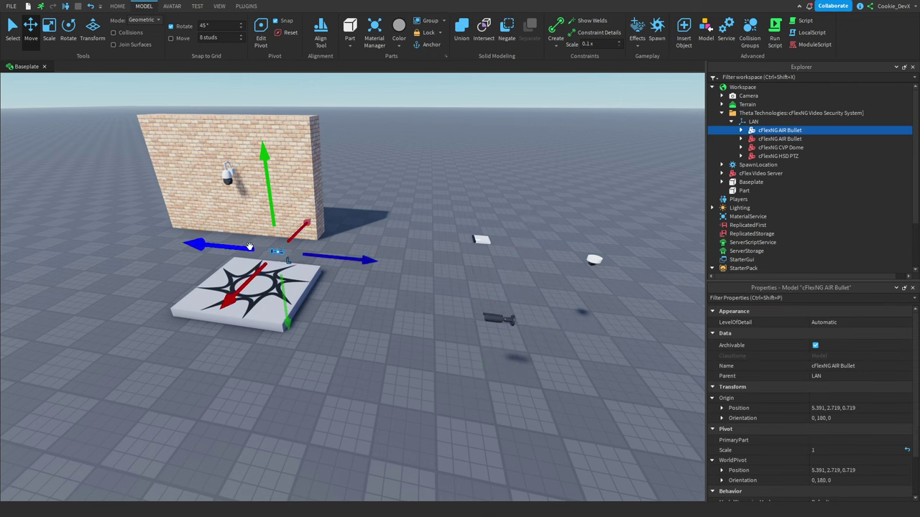
drag(268, 246, 19, 193)
click(152, 168)
key(f)
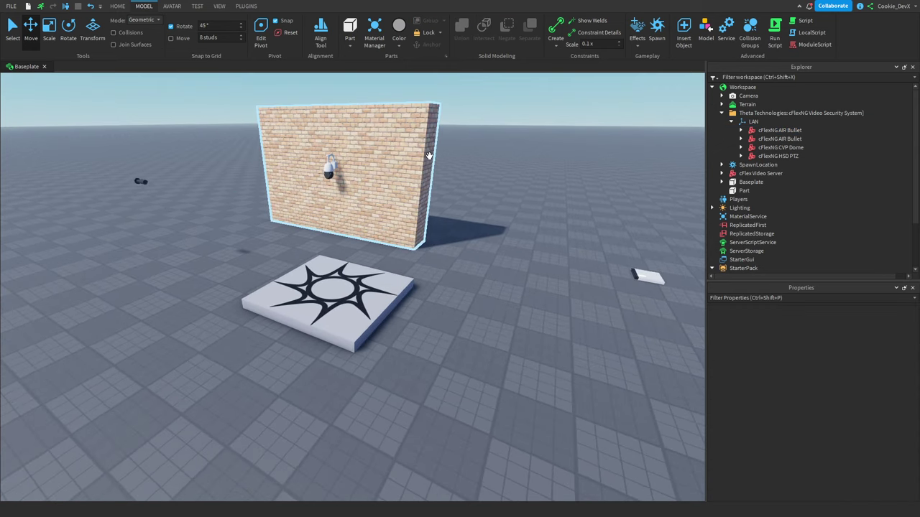
click(120, 5)
- Play-test with the cFlex Control Tablet equipped, read the console's no-video-server error, then stop
click(420, 28)
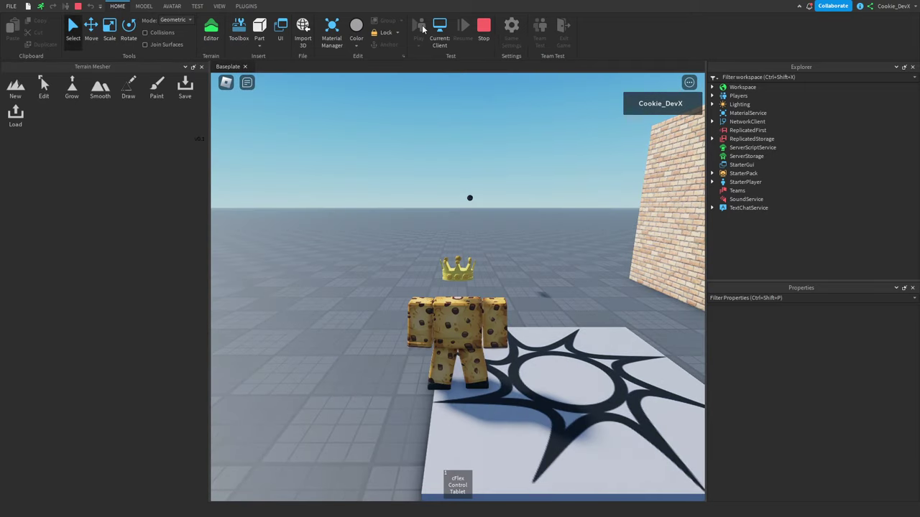
click(201, 66)
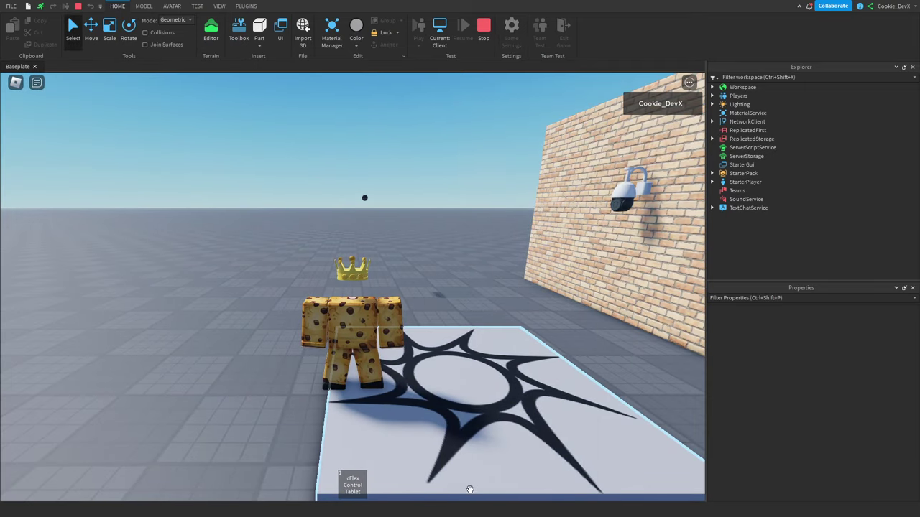
click(350, 483)
right_drag(472, 254, 473, 256)
key(F9)
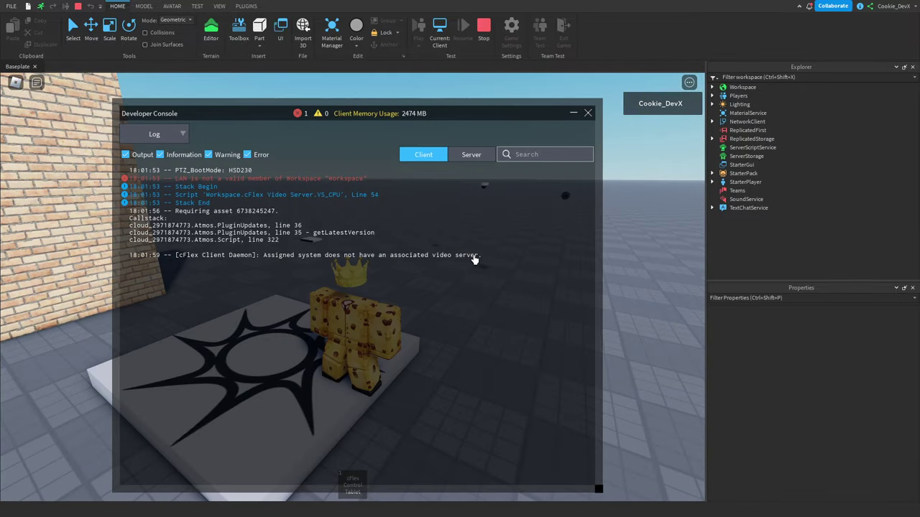
click(483, 29)
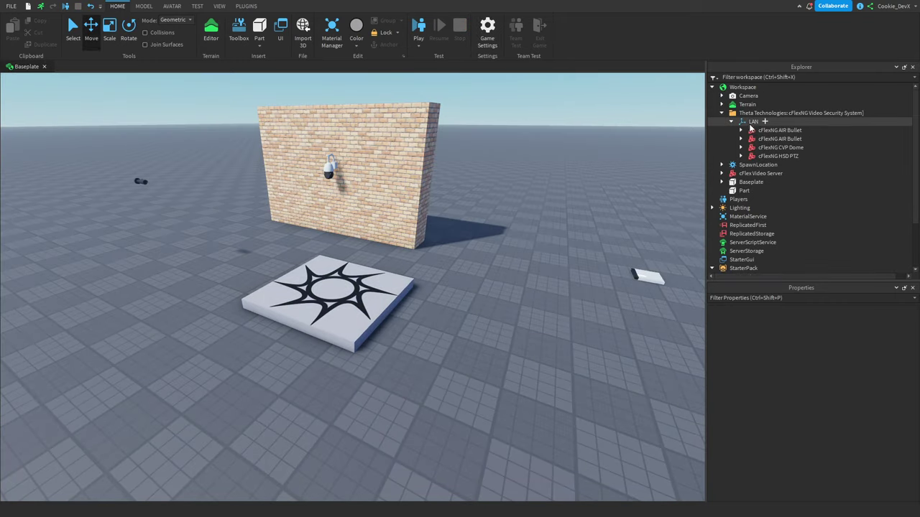
- Drag the LAN folder up onto Workspace, then delete the Theta Technologies folder
click(752, 121)
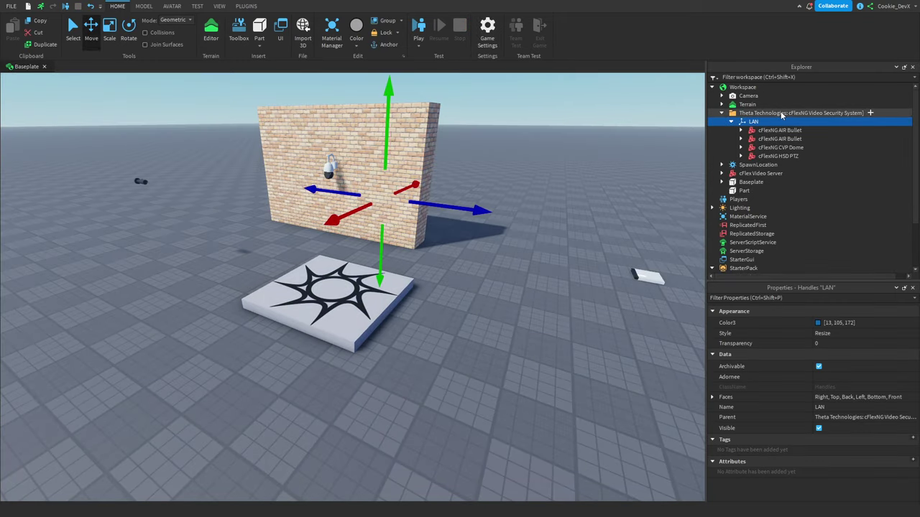
drag(752, 124, 771, 89)
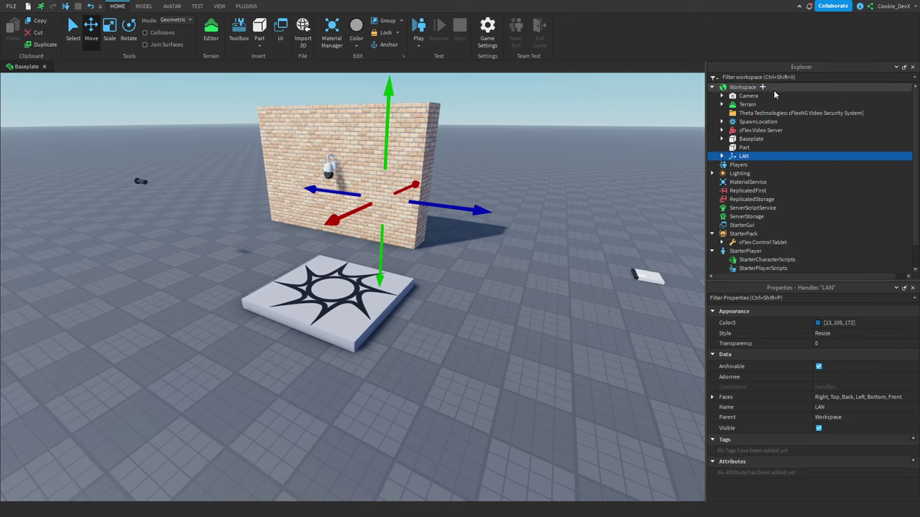
click(774, 113)
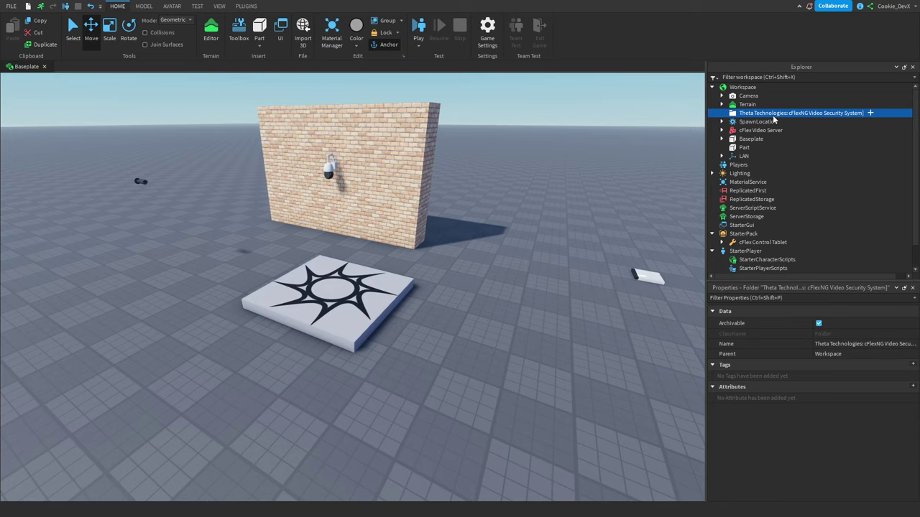
key(Delete)
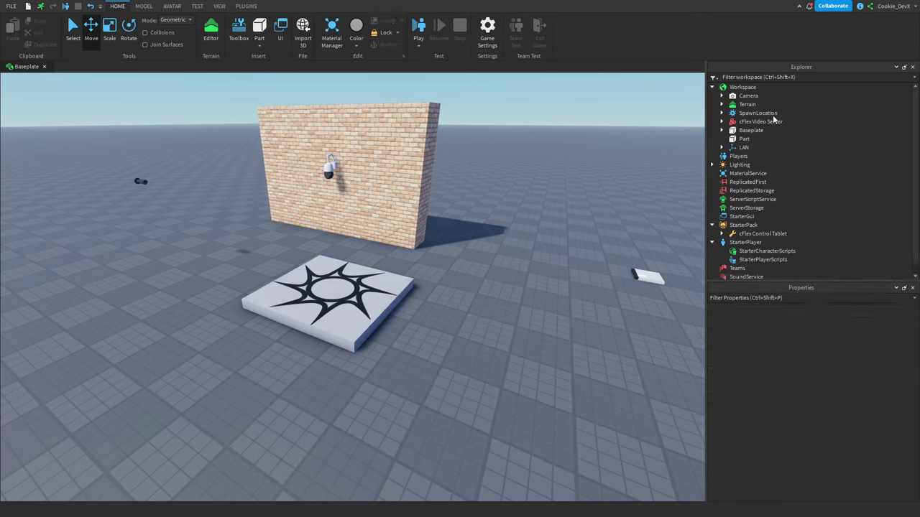
- Start a play-test and read the developer console log with F9
click(419, 25)
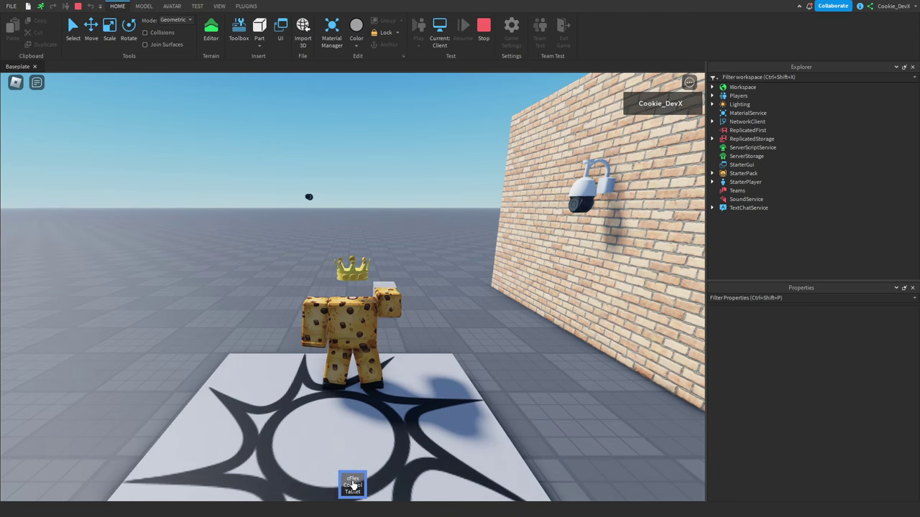
right_drag(406, 379, 421, 366)
key(F9)
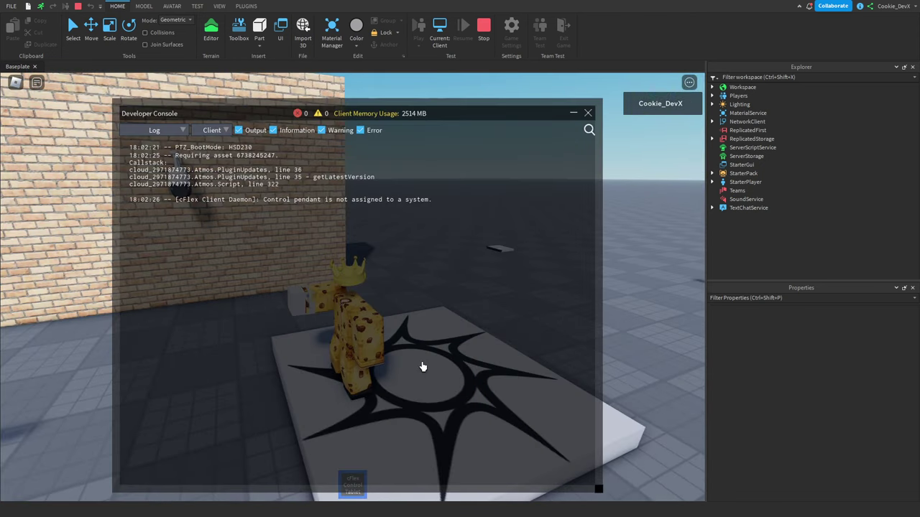
click(588, 113)
- Try the cFlex Control Tablet, find the pendant unassigned, and stop the test
click(352, 483)
click(352, 483)
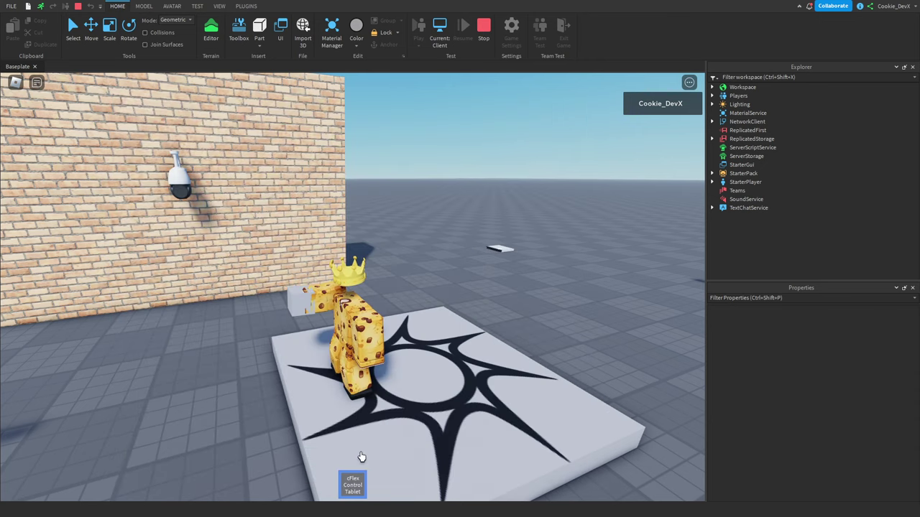
click(492, 33)
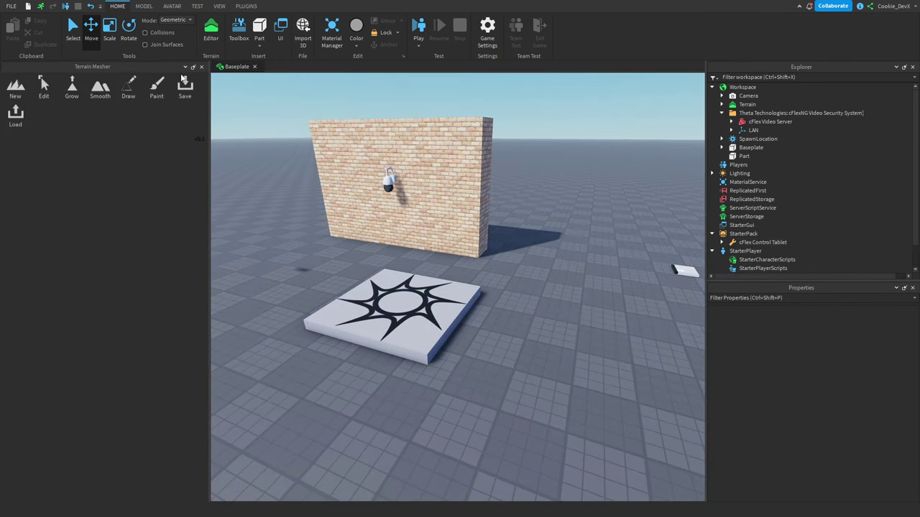
- Hide the terrain mesher and inspect the Theta Technologies folder and cFlex Video Server in Explorer
click(201, 67)
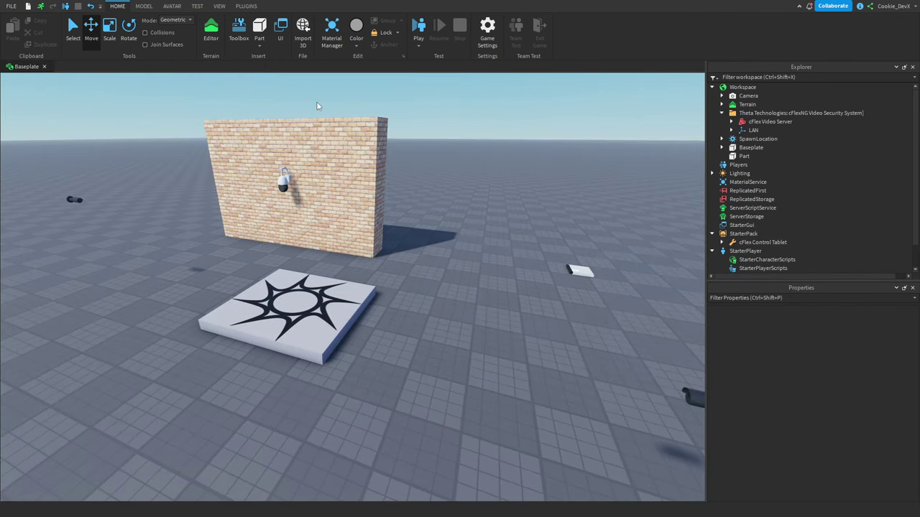
click(765, 114)
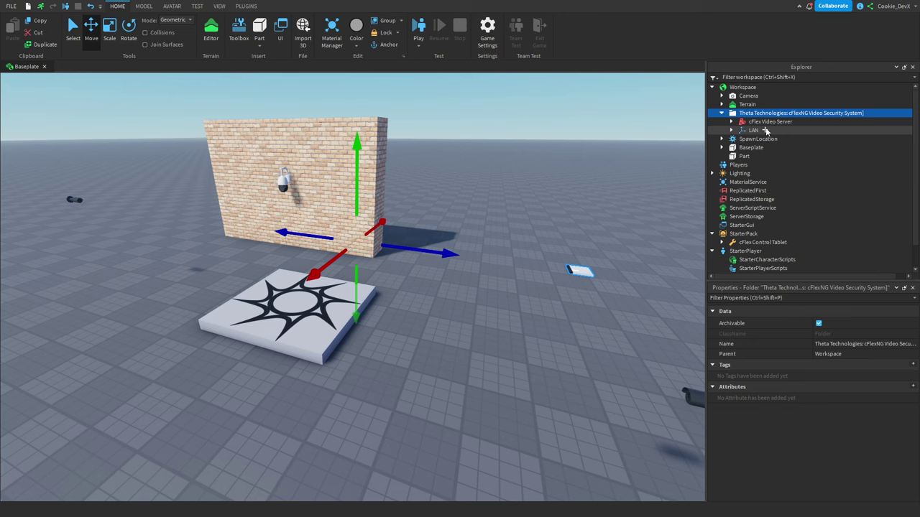
click(764, 130)
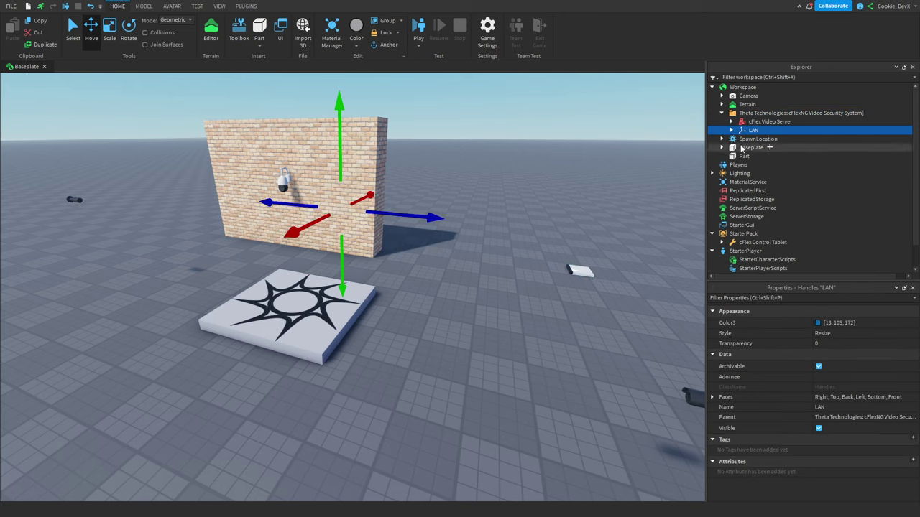
click(765, 114)
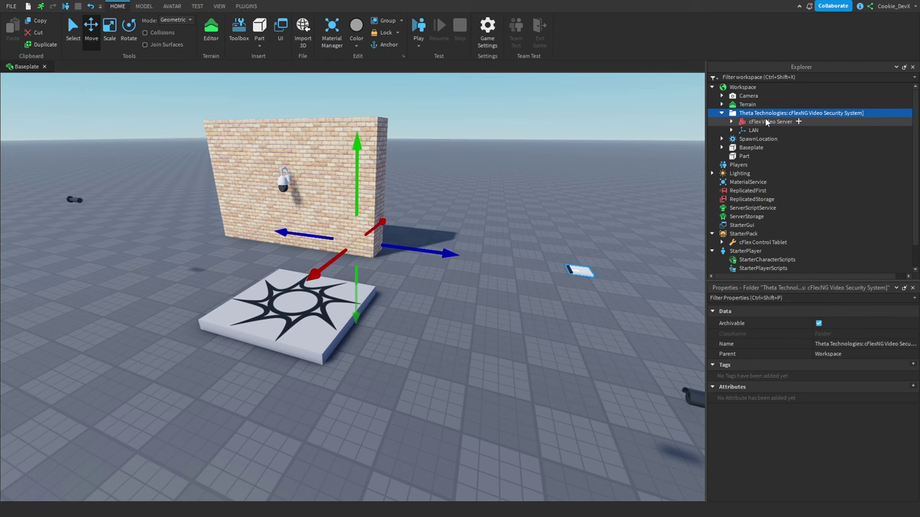
click(764, 121)
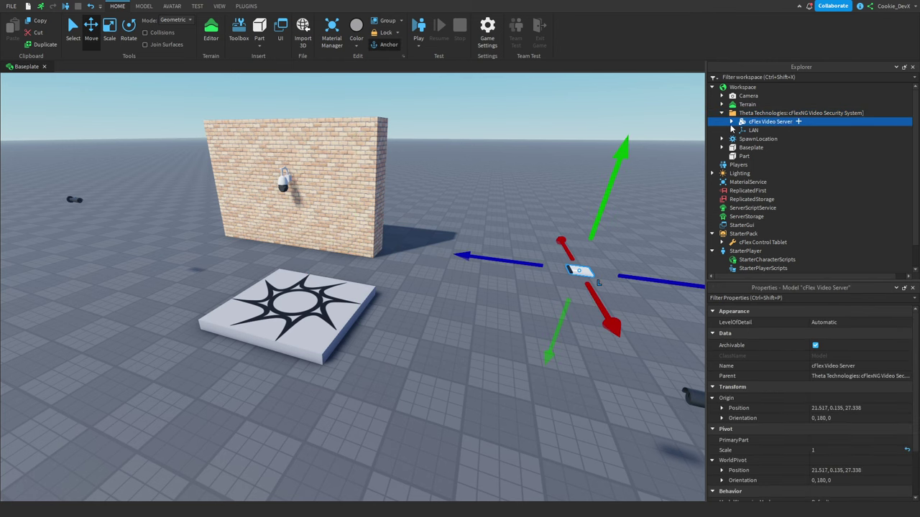
click(731, 122)
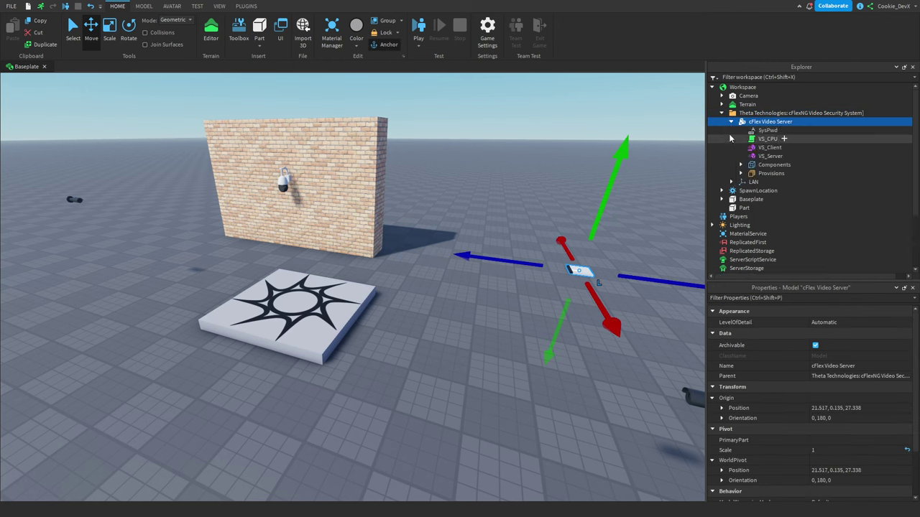
click(731, 123)
- Expand LAN to list its four cameras, including the CVP Dome, then start a playtest
click(749, 130)
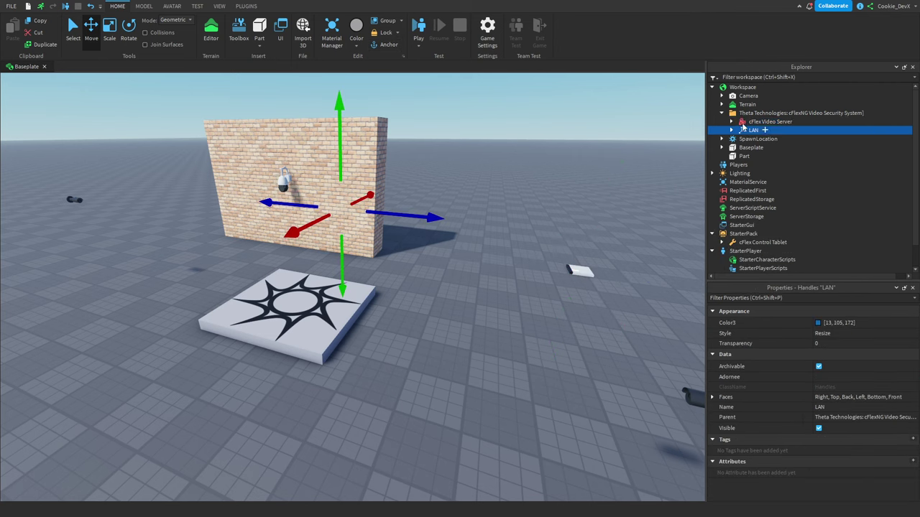
click(744, 113)
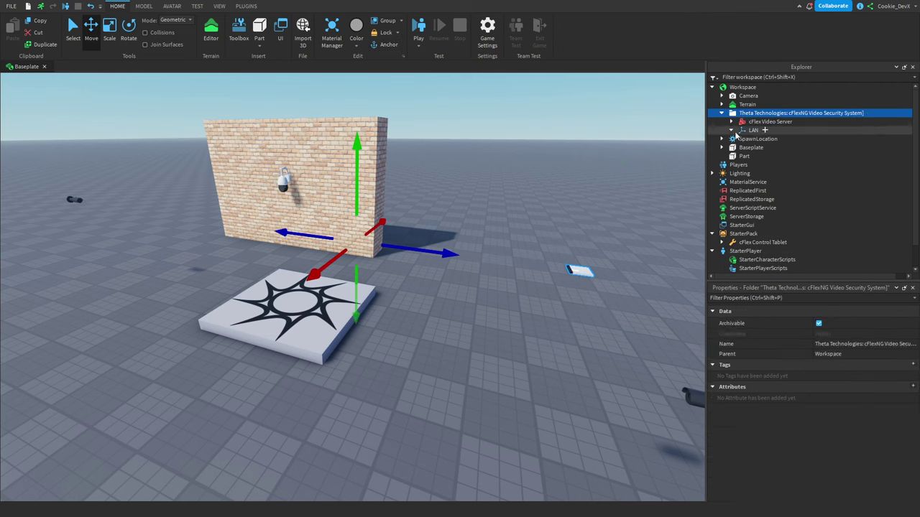
click(731, 130)
click(763, 148)
click(761, 156)
click(501, 232)
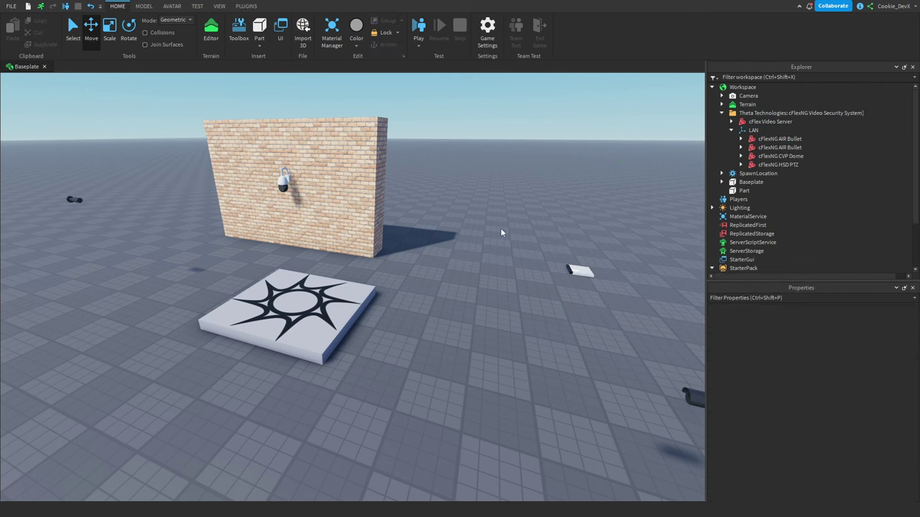
click(416, 30)
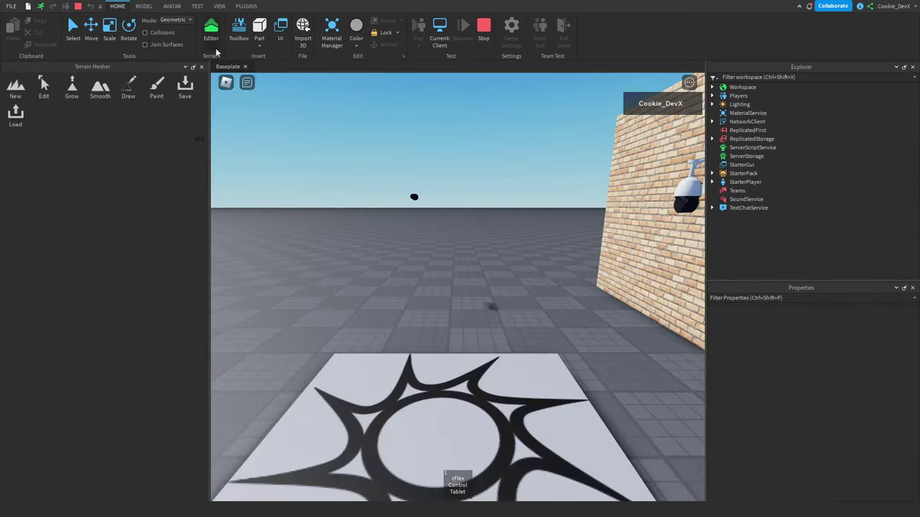
- Equip the cFlex Control Tablet and log in with the password to reveal its four cameras
click(201, 66)
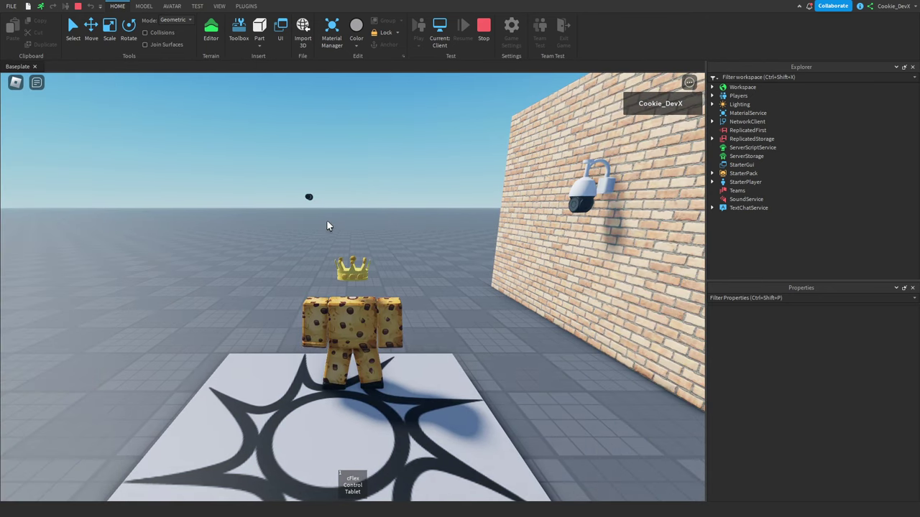
click(361, 488)
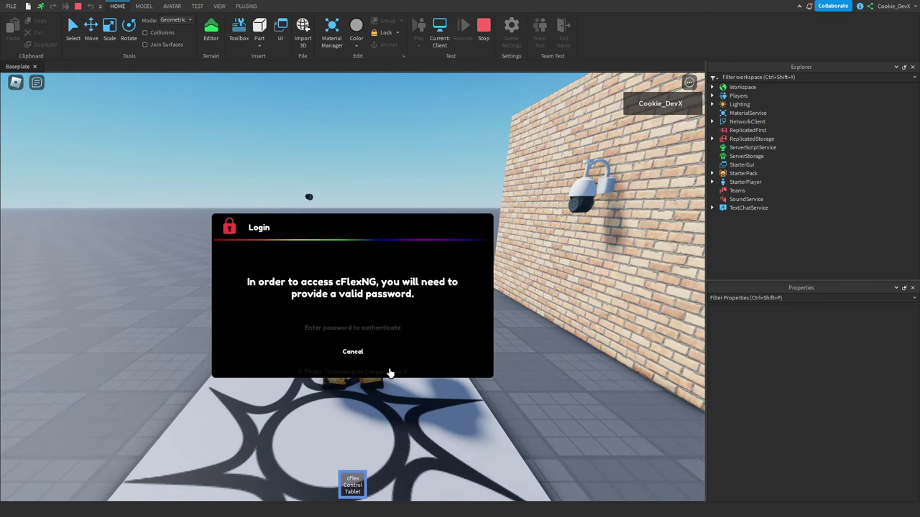
click(366, 330)
text(cfl)
key(Return)
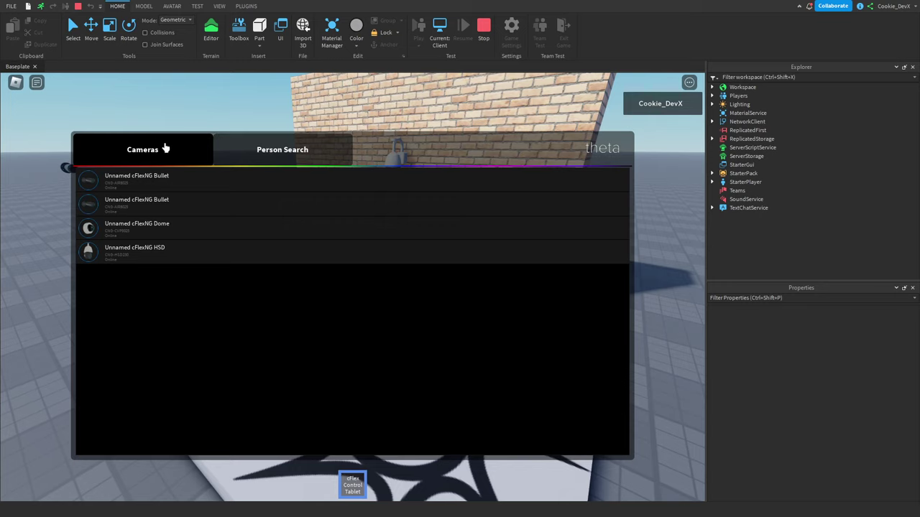
- View the two Bullet, the Dome and the HSD camera feeds, returning to the list each time
click(90, 186)
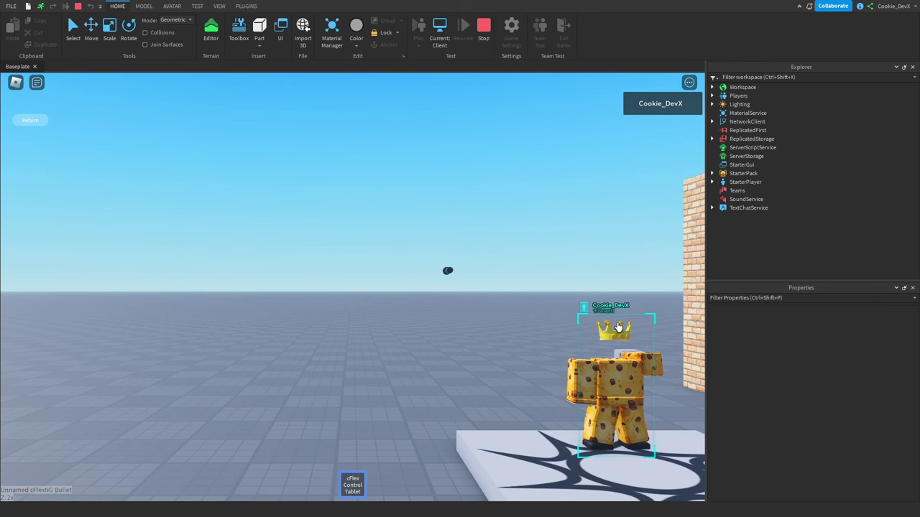
click(32, 121)
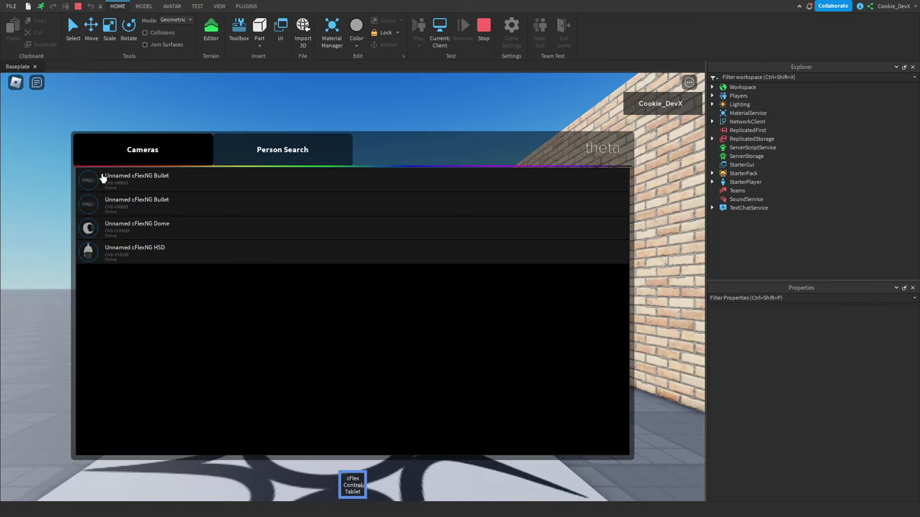
click(88, 208)
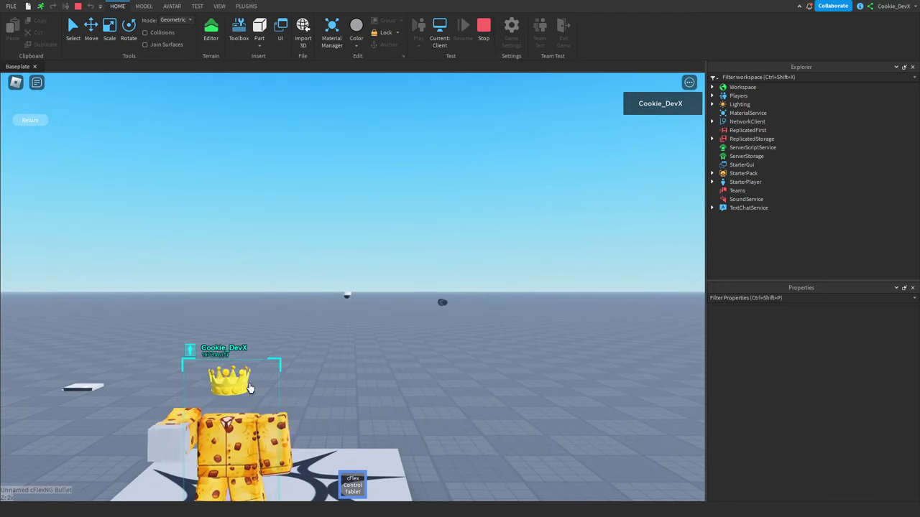
click(31, 120)
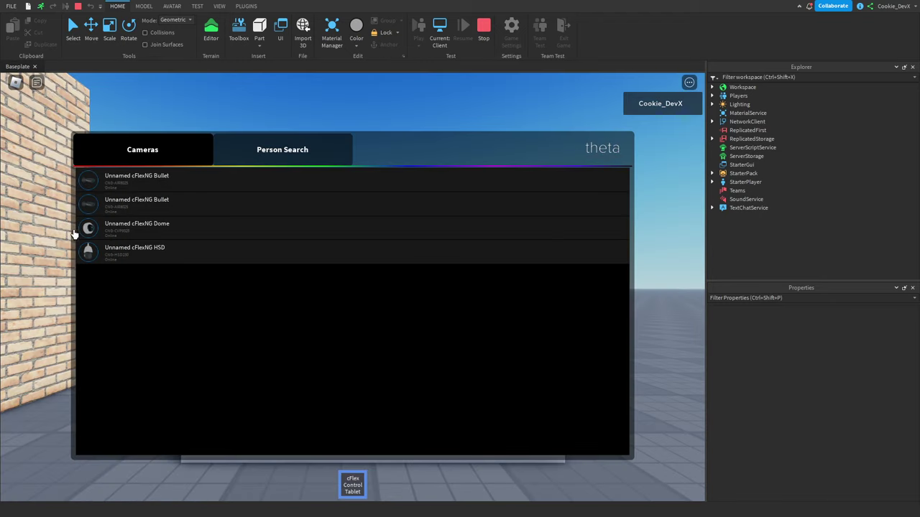
click(87, 228)
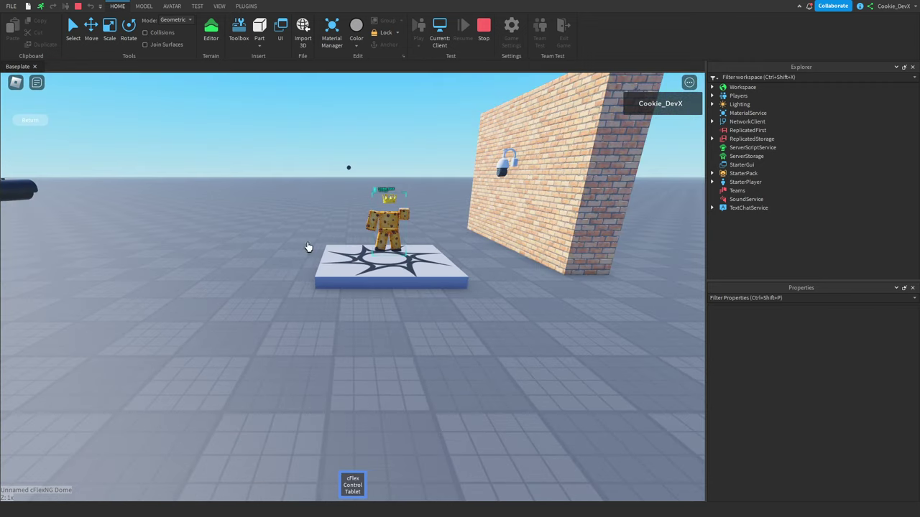
click(40, 120)
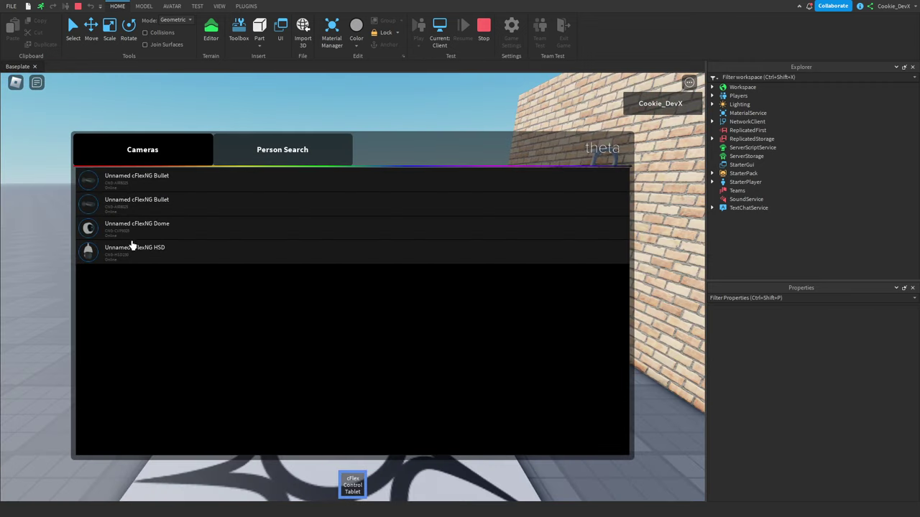
click(88, 256)
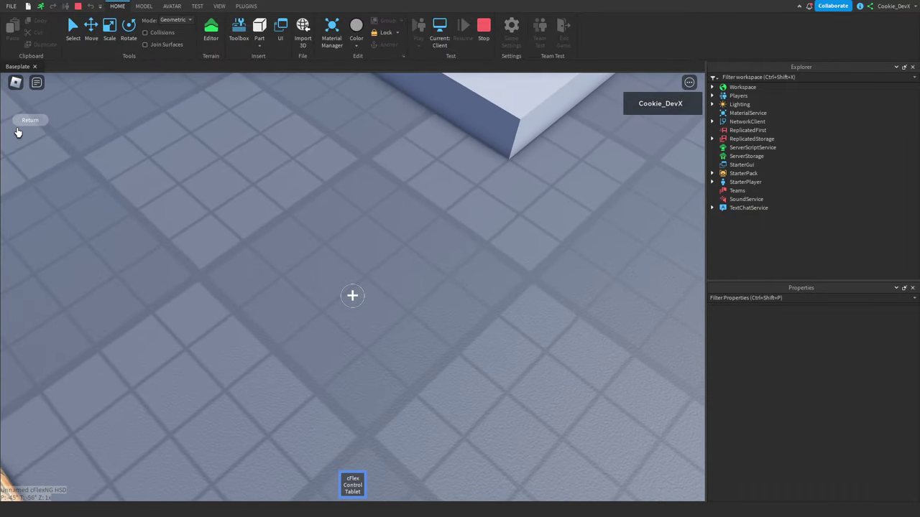
click(29, 120)
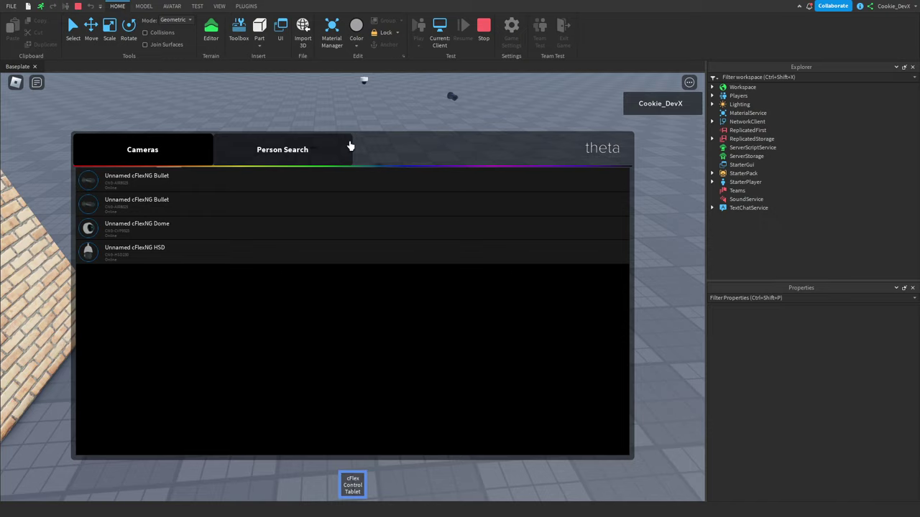
- Use the tablet's Person Search to locate the player, then stop the playtest
click(325, 148)
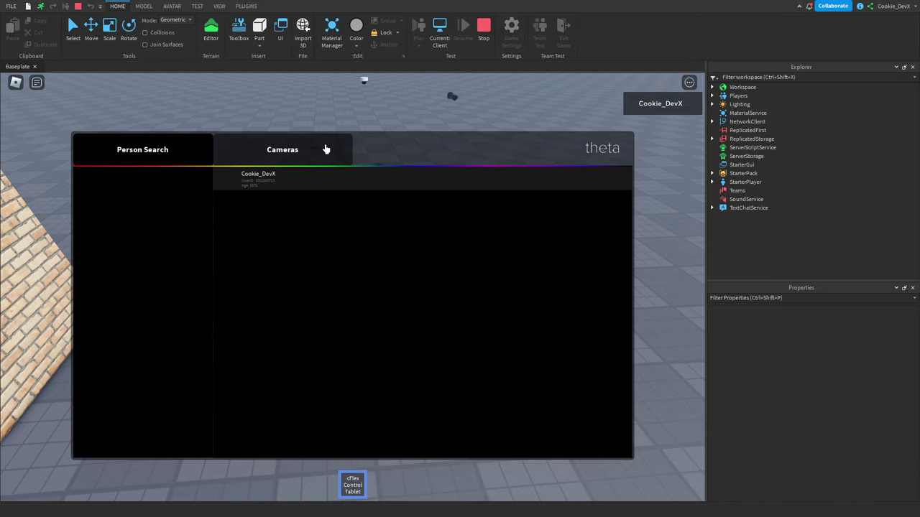
click(227, 183)
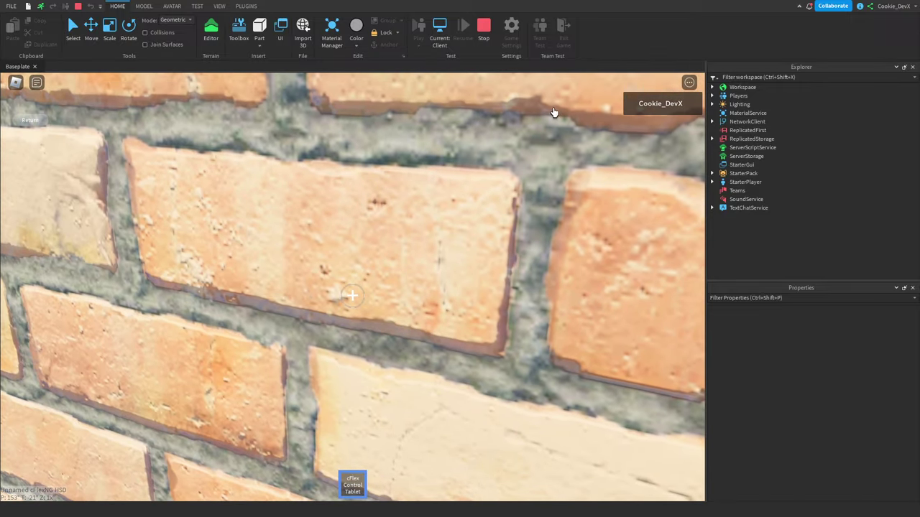
click(477, 43)
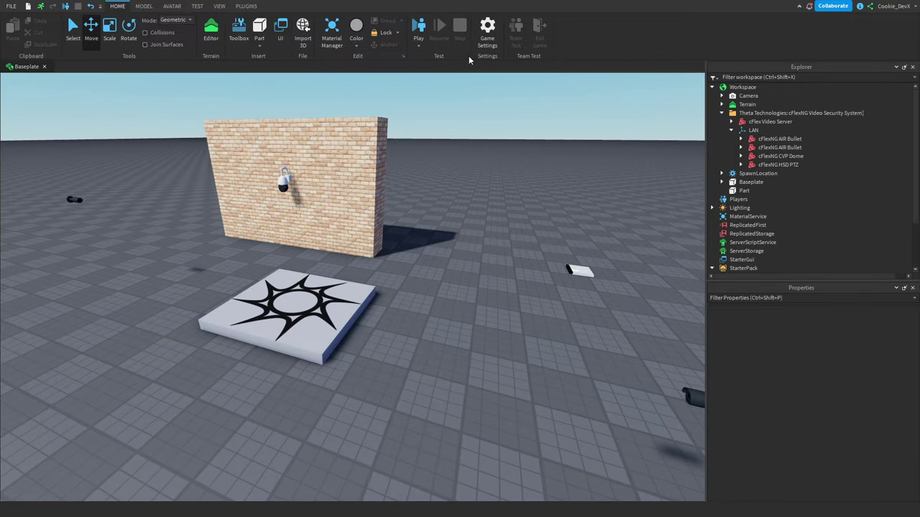
- Start a new playtest and log into the tablet, correcting the mistyped password
click(417, 32)
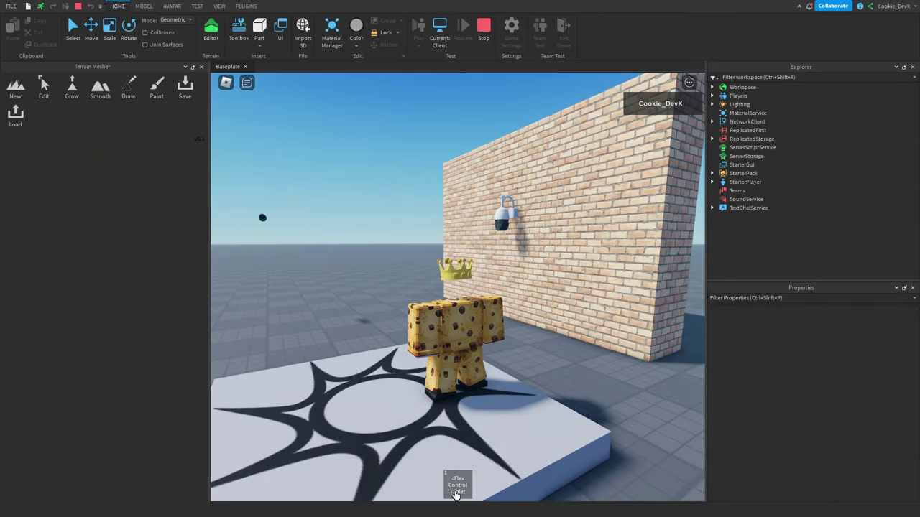
click(455, 489)
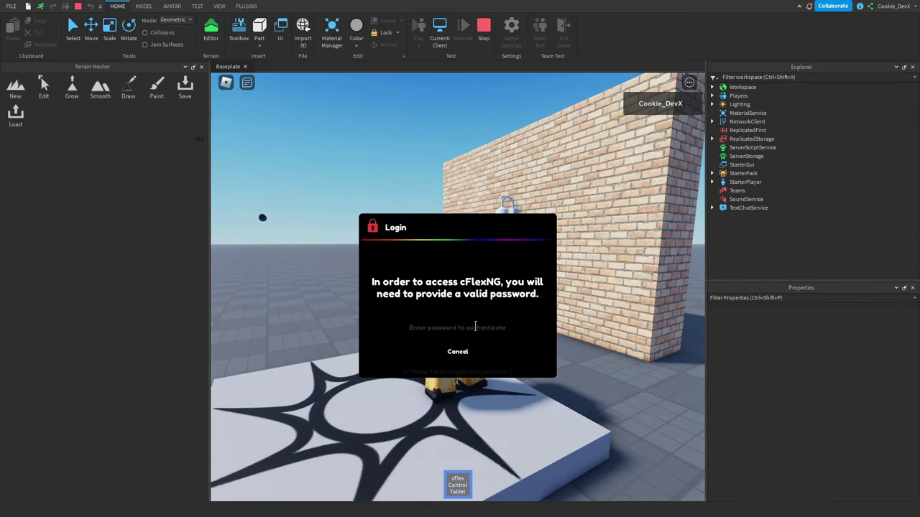
click(475, 327)
key(BackSpace)
key(BackSpace)
key(BackSpace)
key(BackSpace)
key(BackSpace)
key(BackSpace)
key(BackSpace)
key(BackSpace)
key(Return)
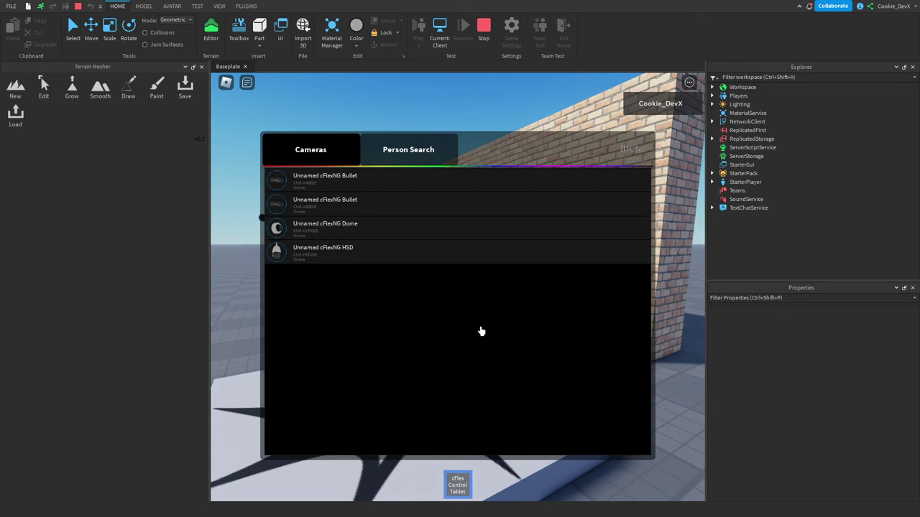
- Find the player via Person Search on the HSD feed and check the developer console
click(427, 169)
click(403, 185)
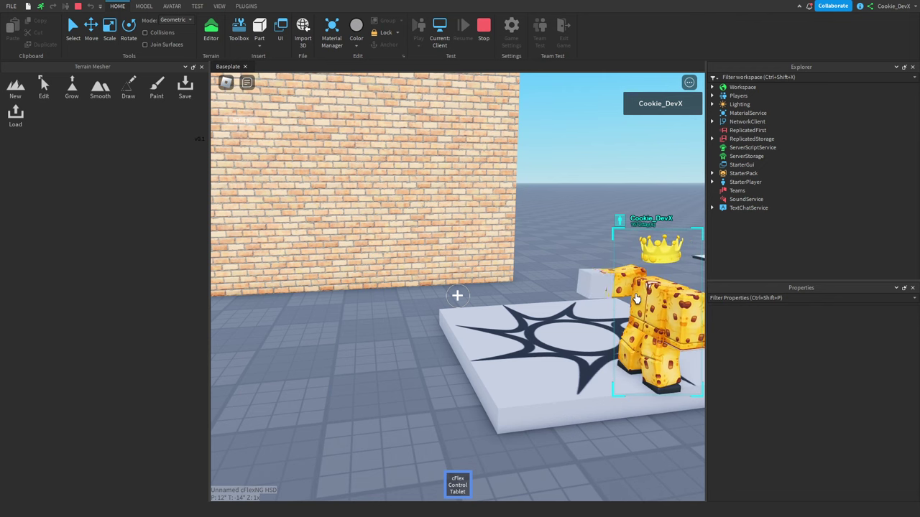
key(F9)
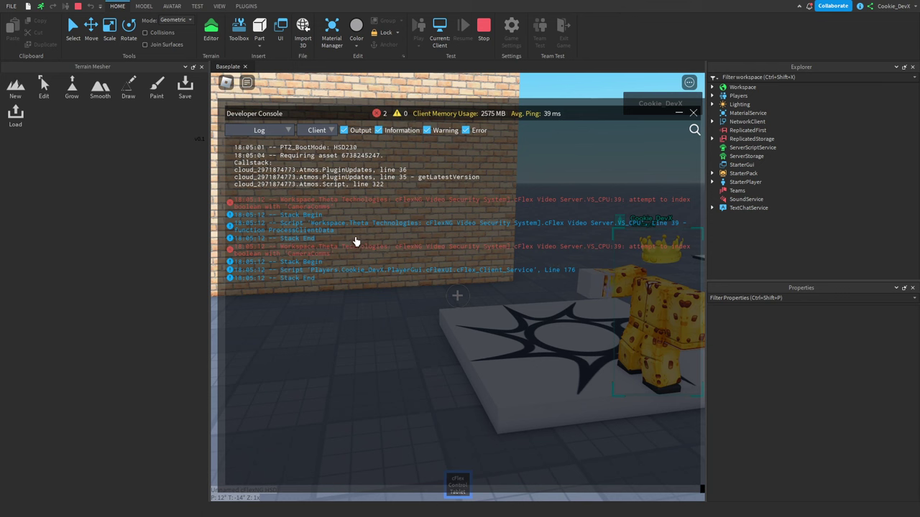
key(F9)
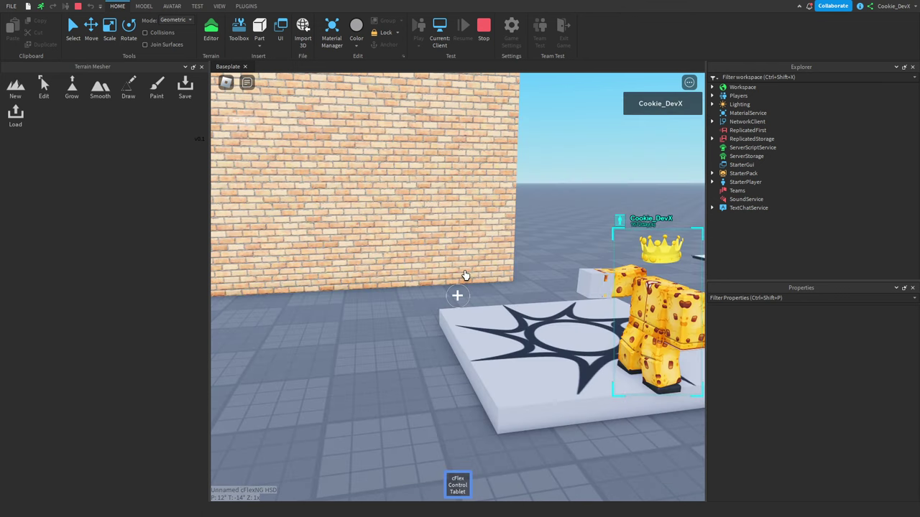